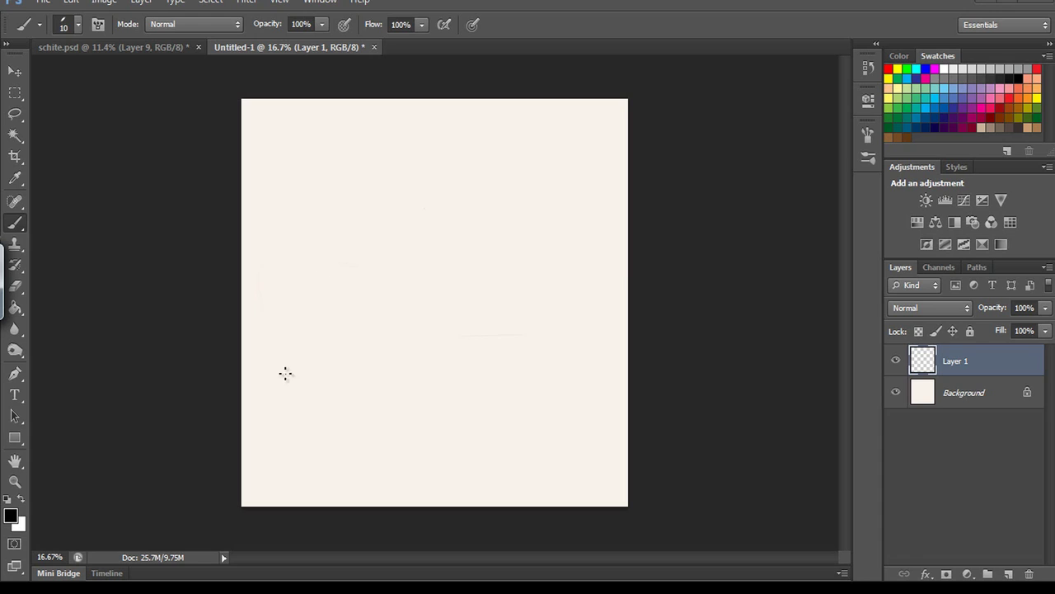
Rough in the car's bottom line, roofline, both wheel arches and body lines.
mouse_move(285, 374)
mouse_down()
mouse_move(276, 370)
mouse_move(295, 309)
mouse_move(305, 341)
mouse_up()
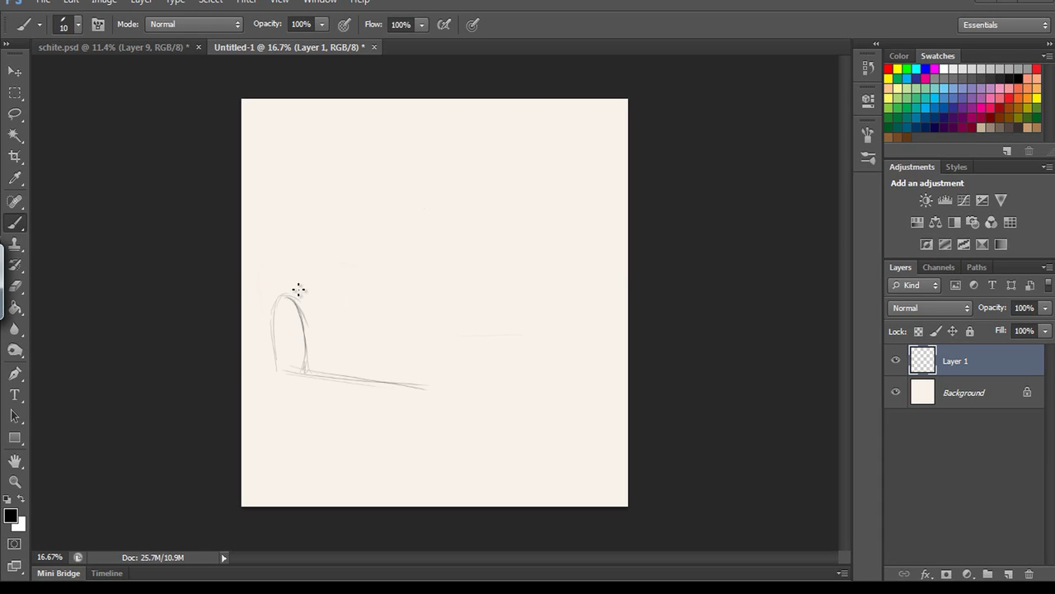
drag(289, 293, 396, 290)
mouse_move(402, 363)
mouse_down()
mouse_move(414, 355)
mouse_move(420, 387)
mouse_move(462, 301)
mouse_move(480, 387)
mouse_up()
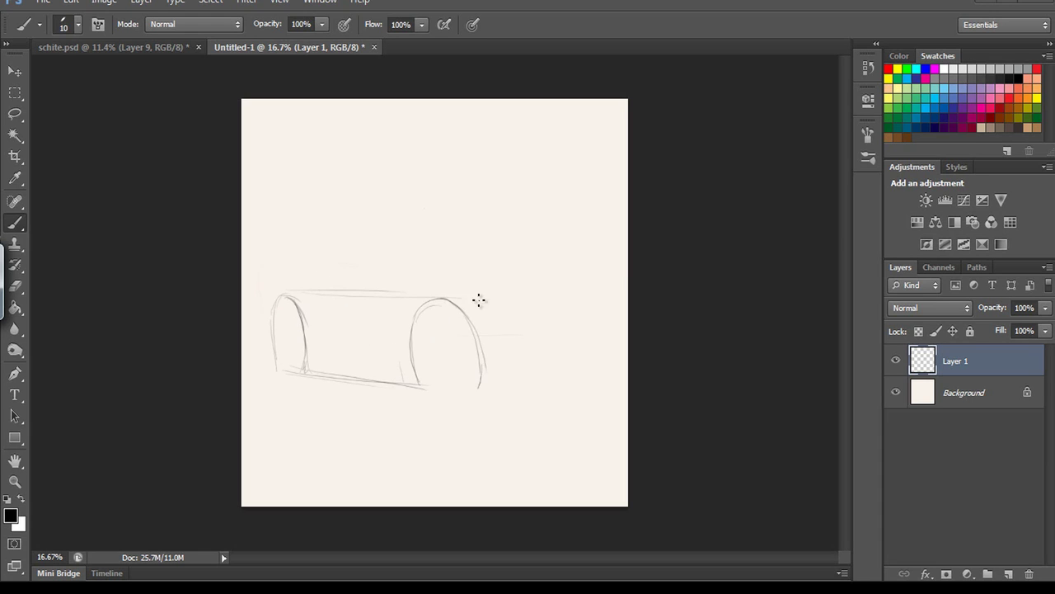
Scale the sketch down toward the upper left with Free Transform.
right_click(485, 224)
click(537, 372)
drag(551, 391, 495, 349)
key(Return)
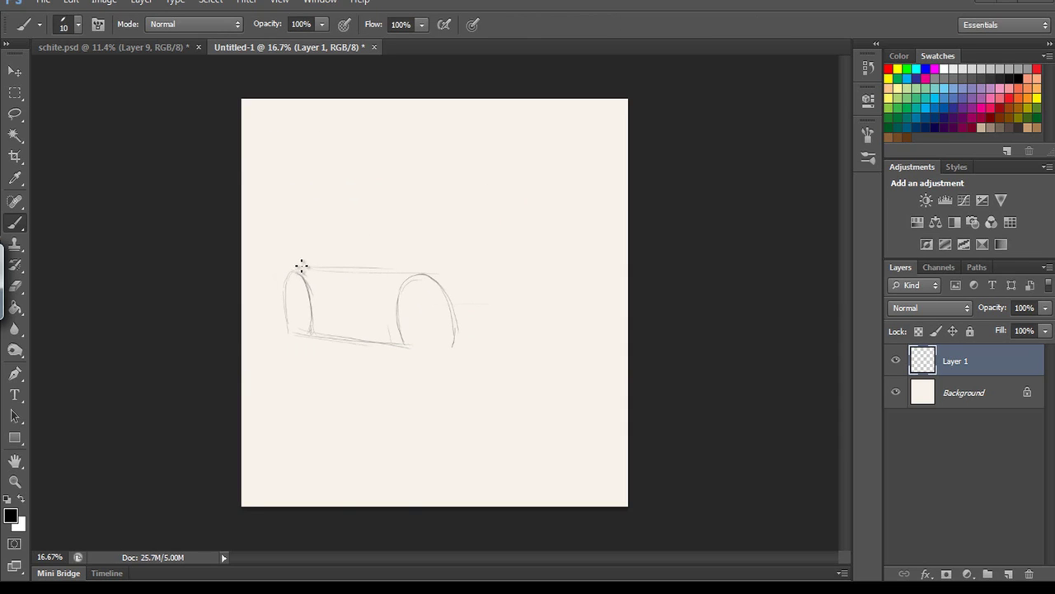
Sketch the windshield pillar, side window base and a curved body line near the wheel.
mouse_move(287, 276)
mouse_down()
mouse_move(325, 248)
mouse_move(394, 247)
mouse_move(365, 220)
mouse_move(465, 217)
mouse_move(558, 253)
mouse_up()
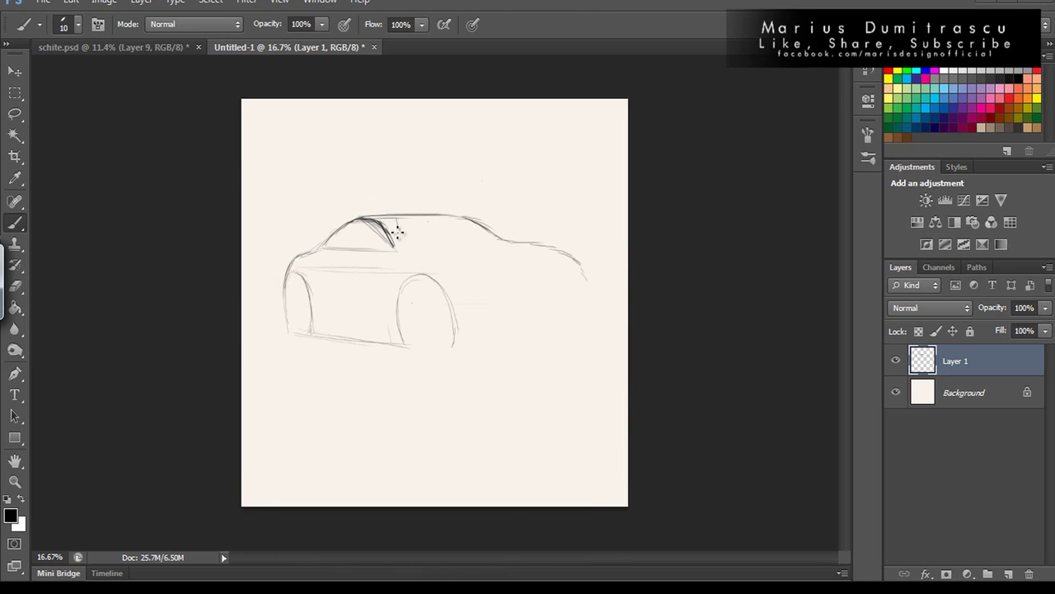
key(ctrl+minus)
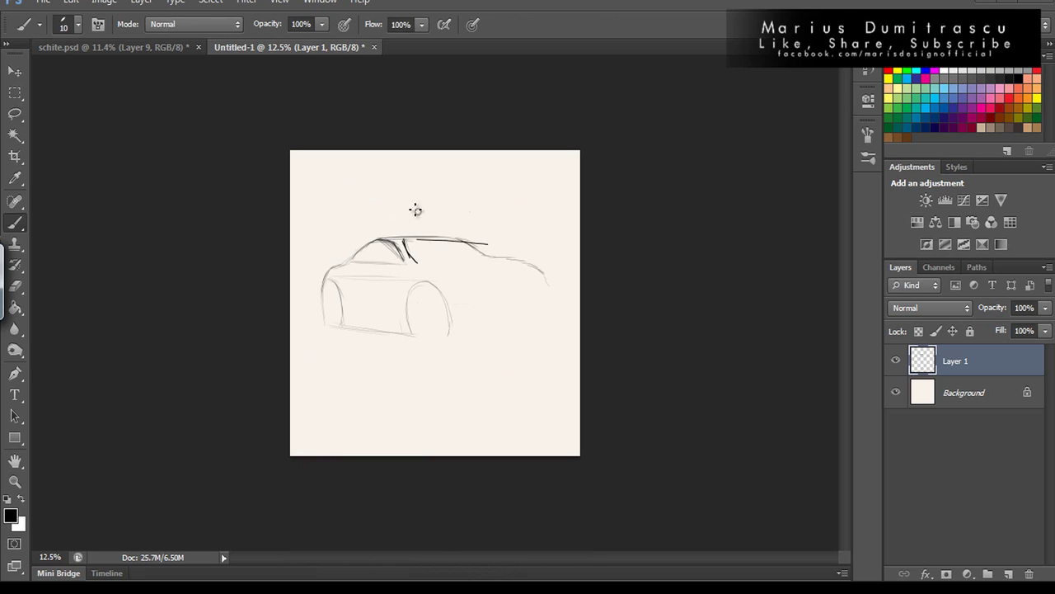
key(ctrl+alt+z)
mouse_move(399, 238)
mouse_down()
mouse_move(409, 260)
mouse_move(474, 248)
mouse_up()
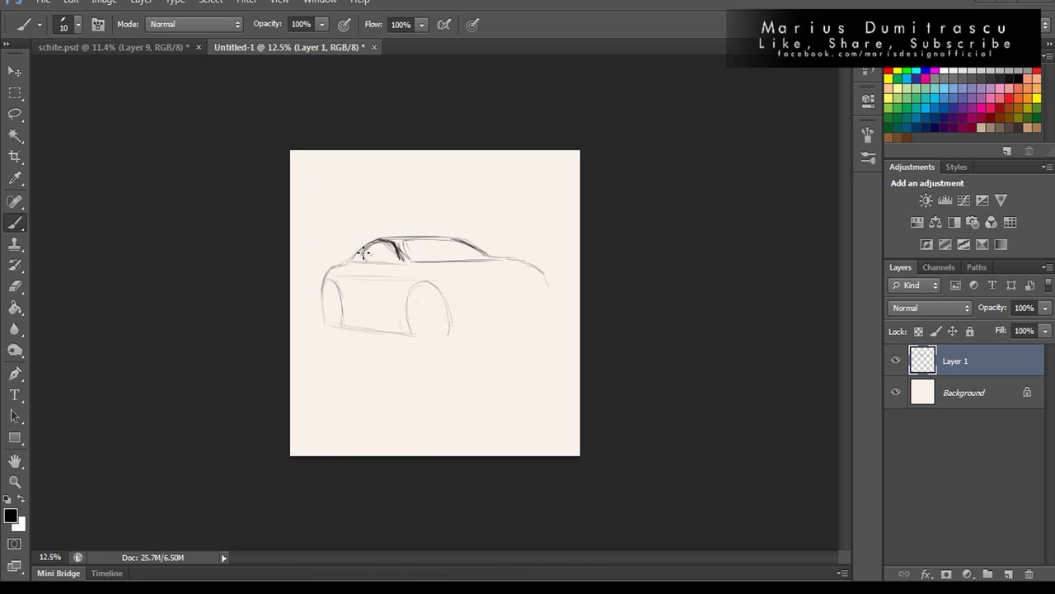
drag(363, 253, 404, 262)
mouse_move(332, 278)
mouse_down()
mouse_move(347, 311)
mouse_move(410, 332)
mouse_up()
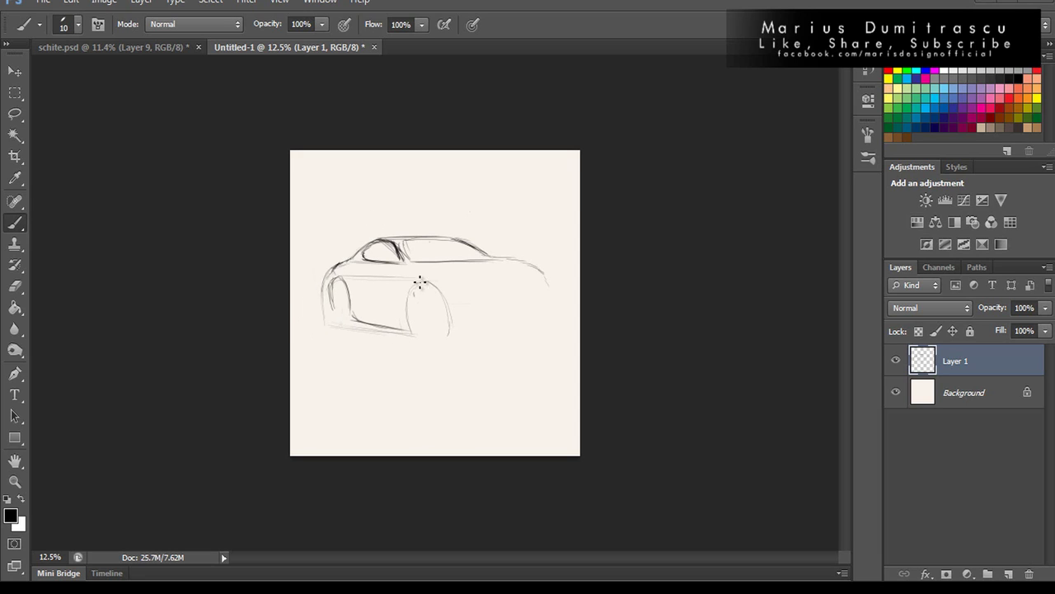
Darken the wheel arch and add the headlight oval, hood line and lower body lines.
drag(419, 282, 460, 334)
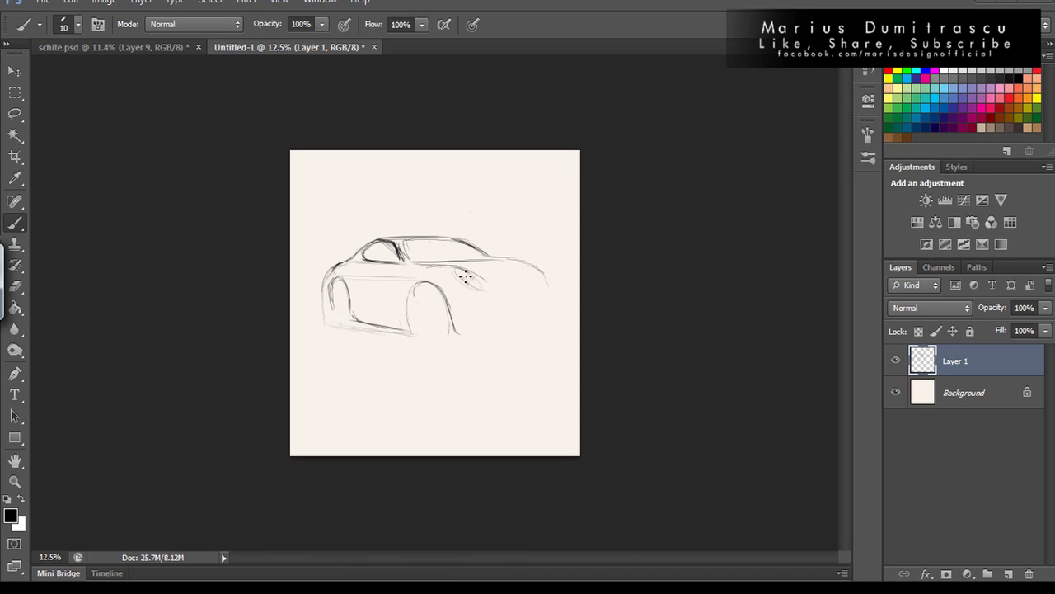
mouse_move(465, 279)
mouse_down()
mouse_move(484, 290)
mouse_move(541, 269)
mouse_up()
drag(469, 264, 511, 265)
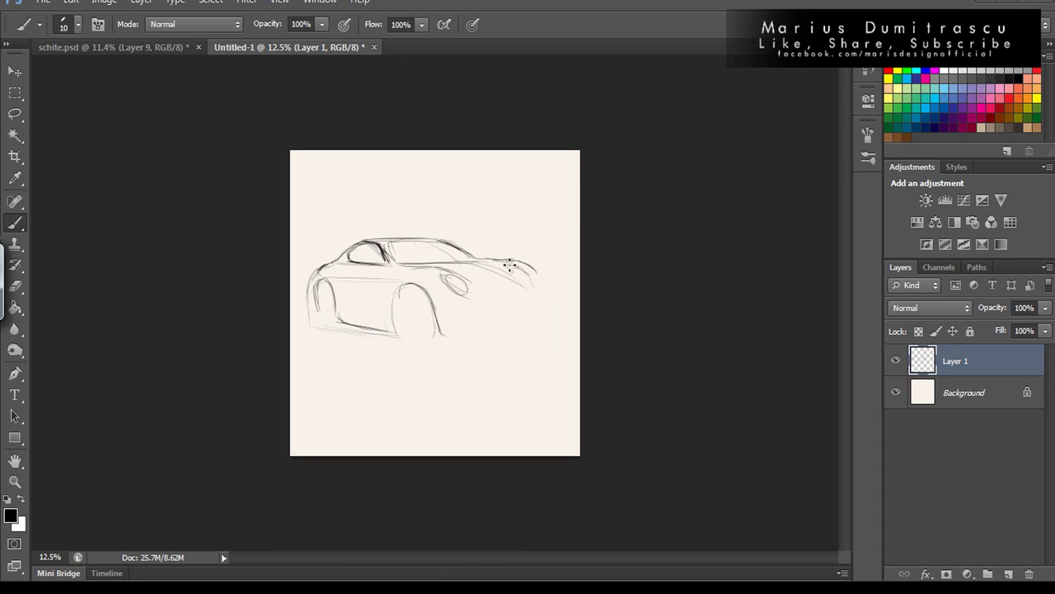
drag(464, 294, 541, 285)
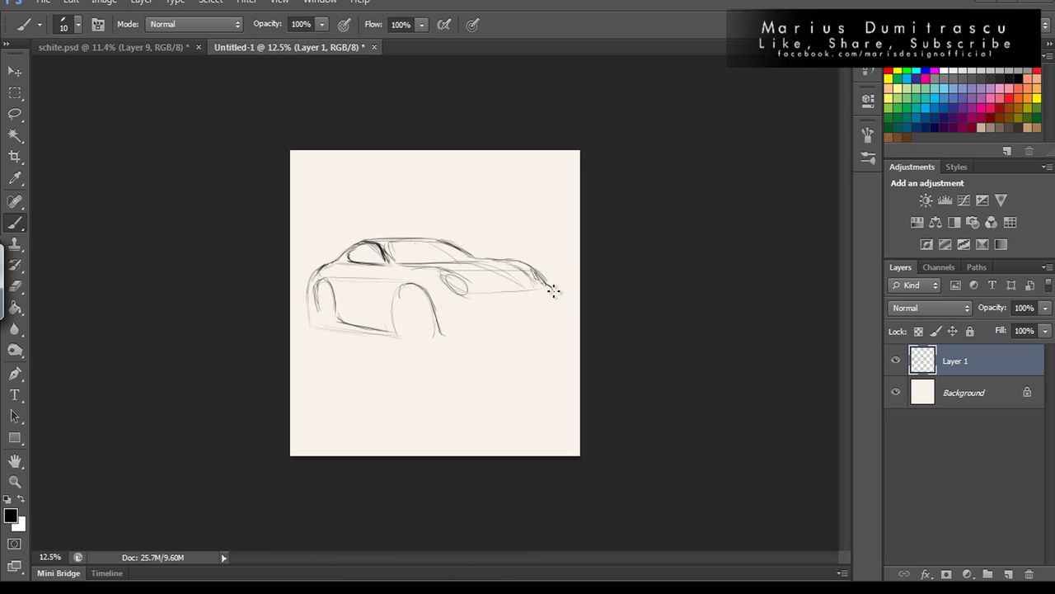
drag(441, 336, 546, 314)
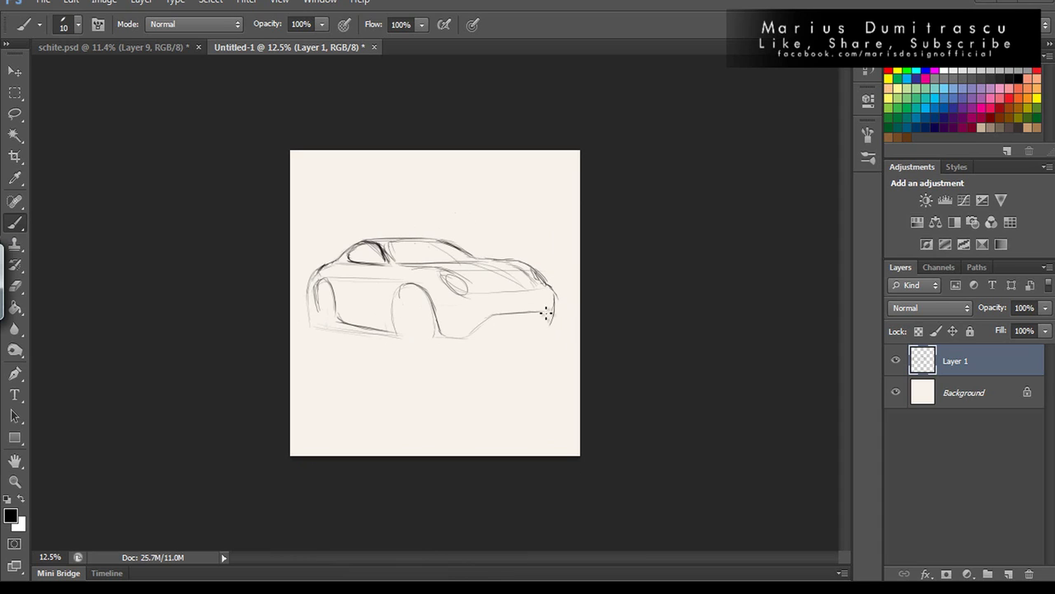
drag(460, 334, 541, 314)
drag(444, 274, 467, 281)
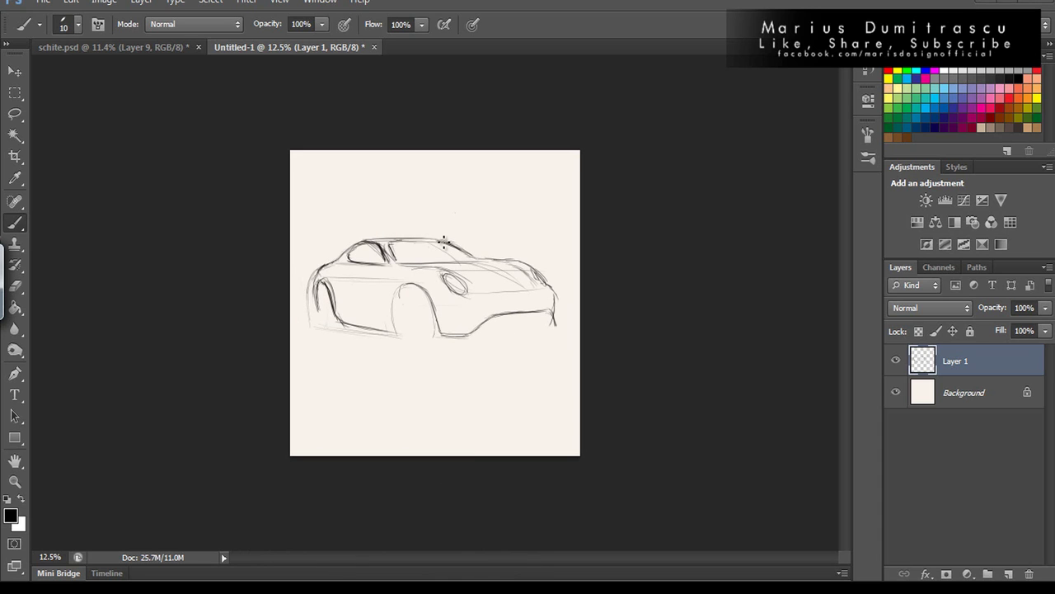
Flip the sketch horizontally and warp its overall shape.
key(m)
key(ctrl+plus)
key(ctrl+t)
right_click(536, 178)
click(608, 422)
right_click(411, 200)
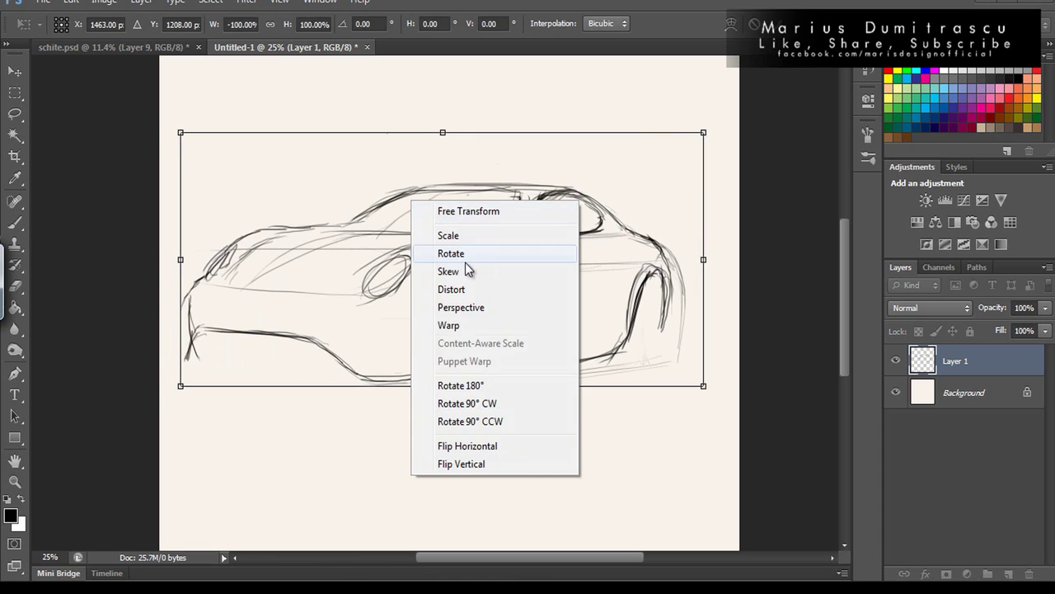
click(449, 325)
drag(664, 202, 643, 189)
click(752, 17)
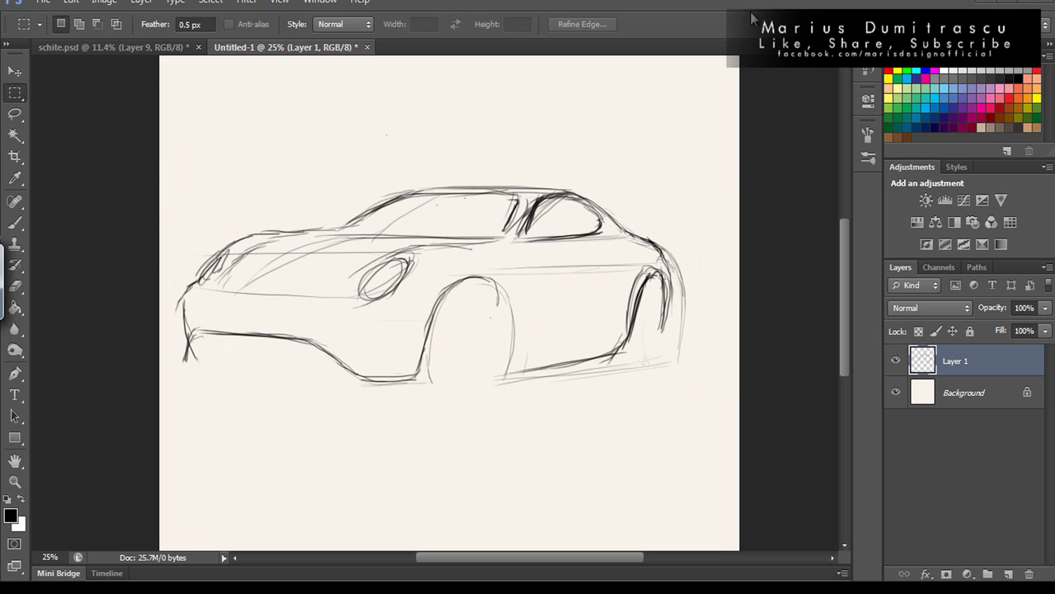
Fade the original sketch layer, add Layer 2 and ink the side window outline.
key(b)
click(1011, 574)
click(952, 240)
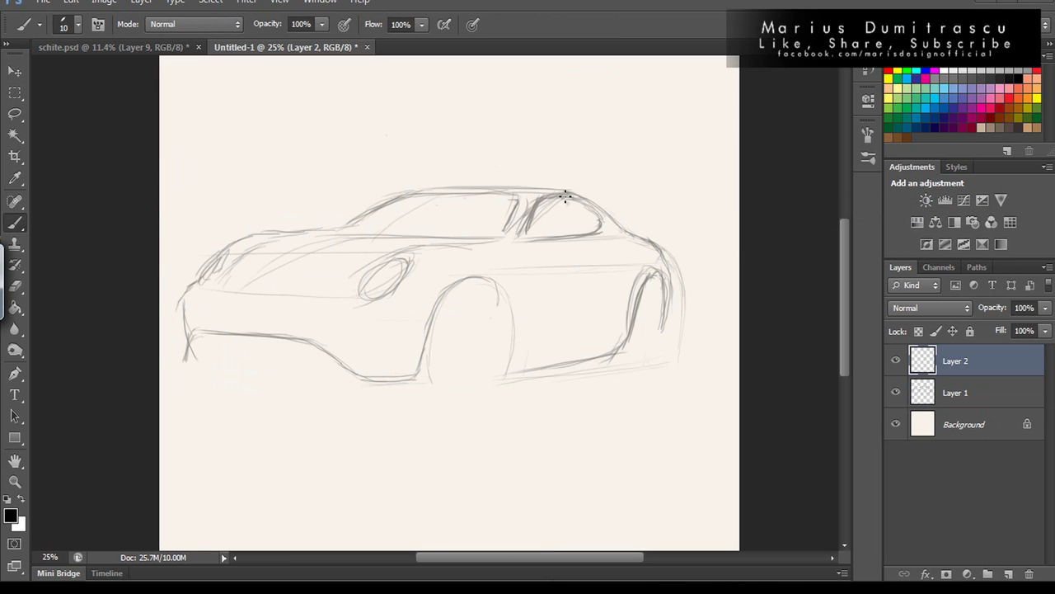
mouse_move(555, 196)
mouse_down()
mouse_move(599, 219)
mouse_move(525, 236)
mouse_move(564, 193)
mouse_move(635, 235)
mouse_move(670, 277)
mouse_up()
key(alt+bracketleft)
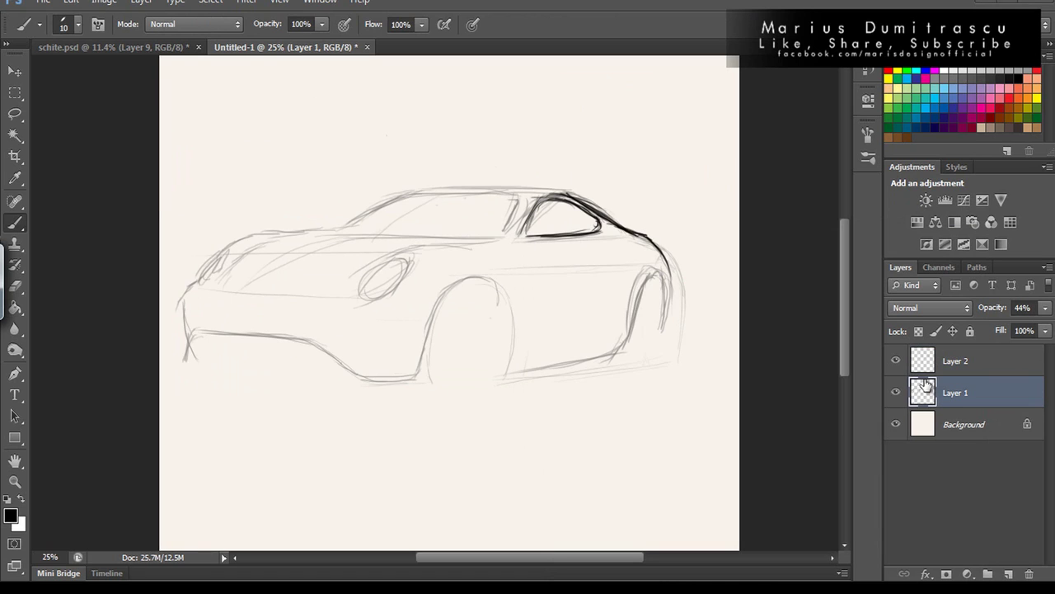
double_click(956, 392)
key(Return)
click(955, 360)
Ink the window's bottom edge, door sill, hood edge and a diagonal hood crease.
mouse_move(516, 240)
mouse_down()
mouse_move(602, 236)
mouse_move(616, 321)
mouse_move(531, 334)
mouse_move(623, 323)
mouse_up()
drag(403, 262, 410, 254)
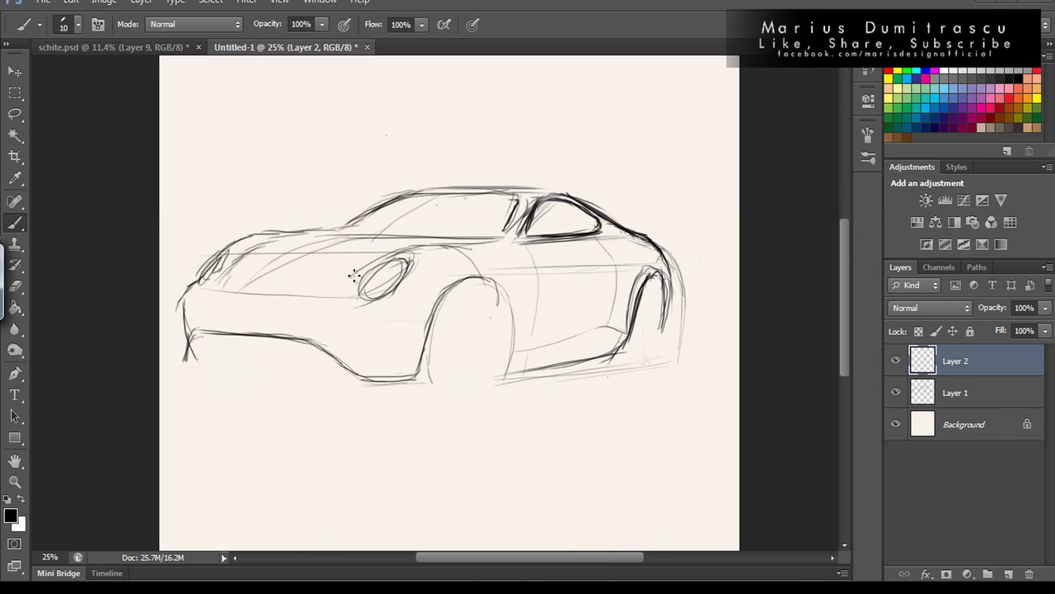
mouse_move(354, 275)
mouse_down()
mouse_move(457, 242)
mouse_move(438, 240)
mouse_up()
mouse_move(230, 283)
mouse_down()
mouse_move(348, 278)
mouse_move(223, 270)
mouse_move(304, 229)
mouse_move(422, 241)
mouse_up()
drag(247, 289, 339, 236)
drag(340, 236, 247, 290)
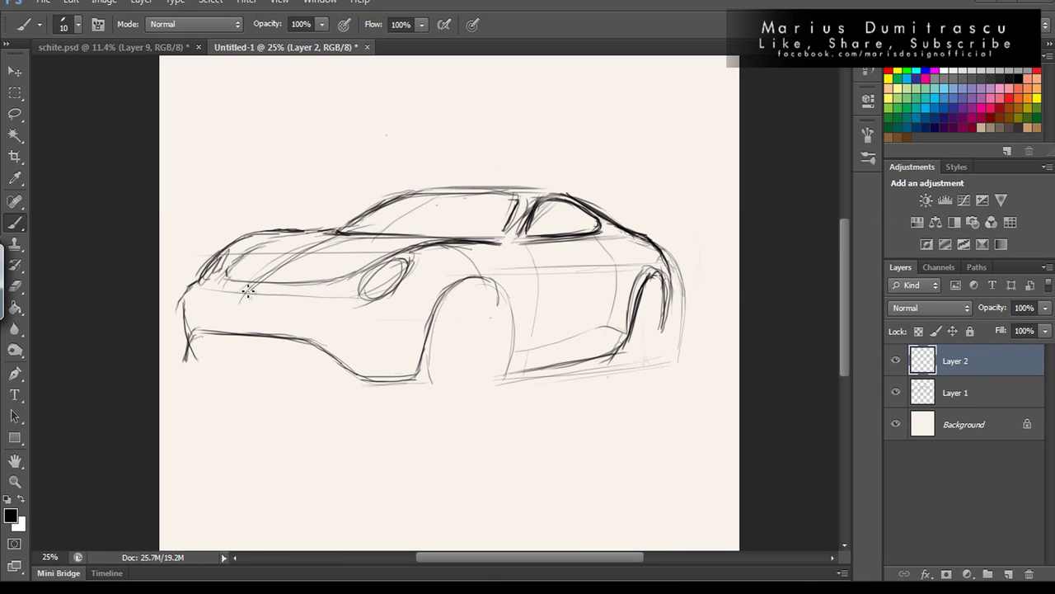
Ink the front bumper, a hatched lower air intake and a heavier headlight.
mouse_move(311, 327)
mouse_down()
mouse_move(393, 318)
mouse_move(315, 328)
mouse_up()
drag(383, 330, 390, 365)
drag(349, 338, 389, 353)
drag(195, 363, 353, 376)
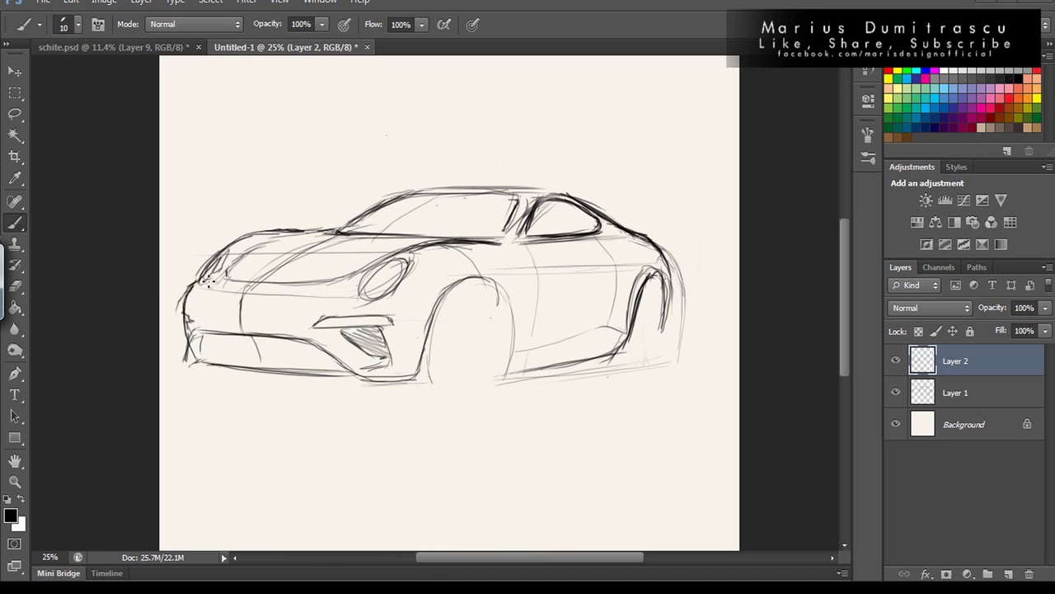
mouse_move(382, 262)
mouse_down()
mouse_move(408, 265)
mouse_move(361, 297)
mouse_up()
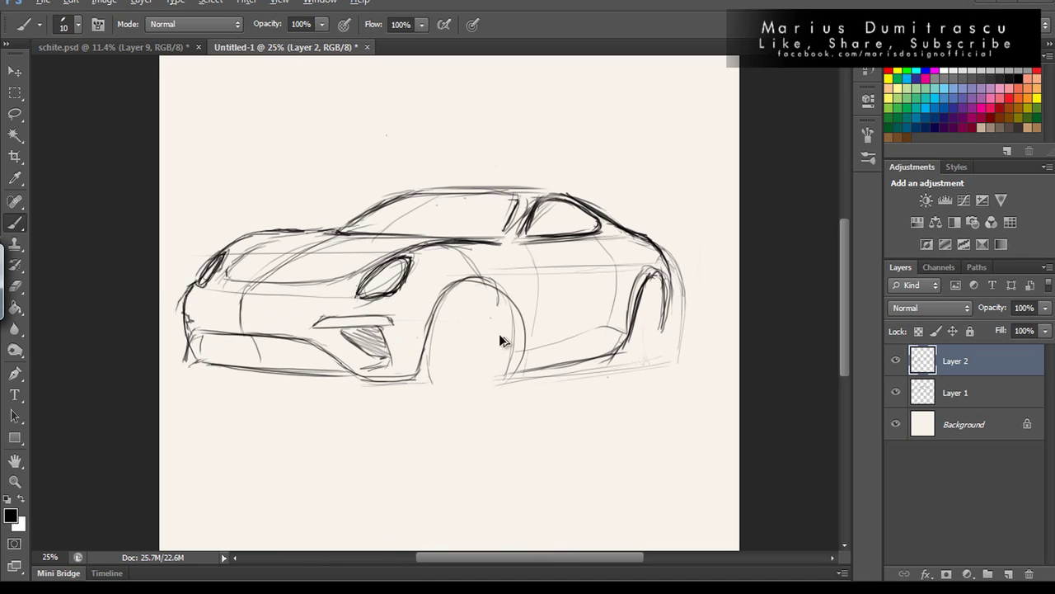
Extend the front wheel arch, sketch the rear wheel ellipse and ink the sill line.
drag(472, 278, 475, 388)
drag(658, 276, 650, 363)
drag(509, 371, 594, 362)
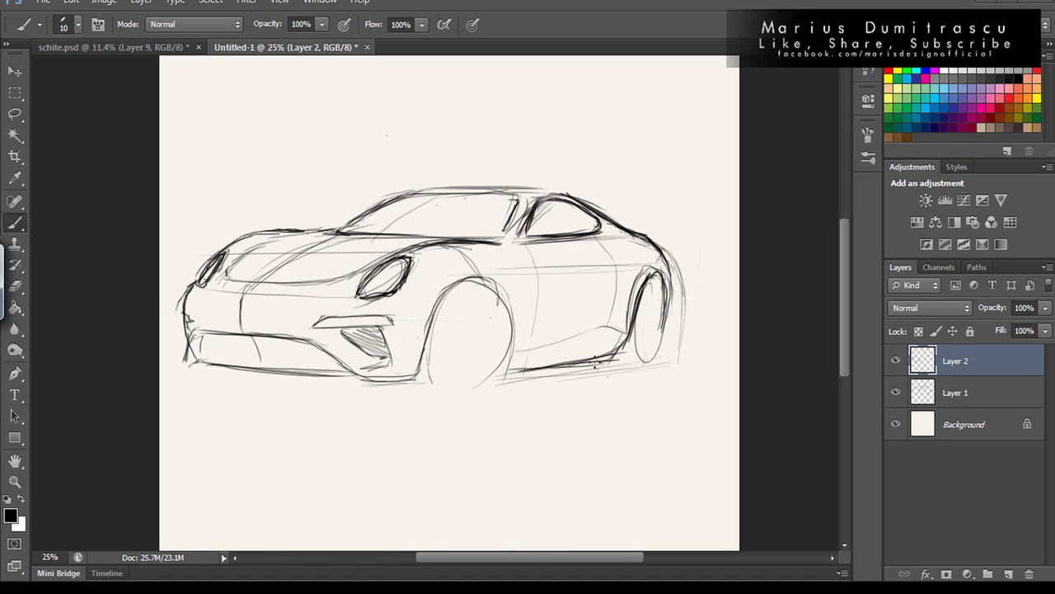
Merge the sketch layer and the inked layer into one.
shift+click(928, 392)
right_click(928, 392)
click(816, 442)
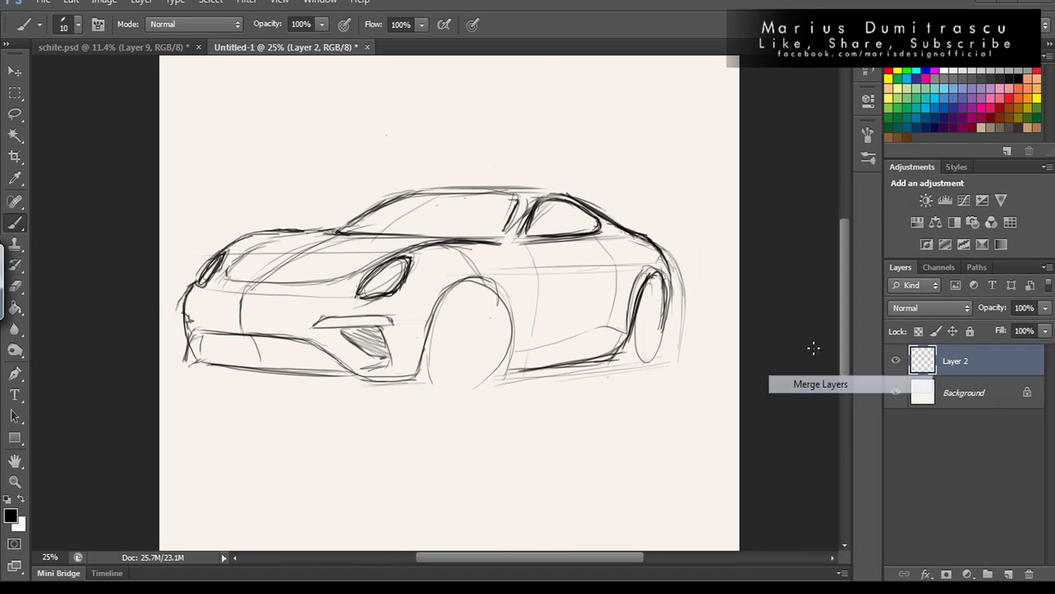
Tilt and stretch the merged sketch slightly with Free Transform.
key(ctrl+t)
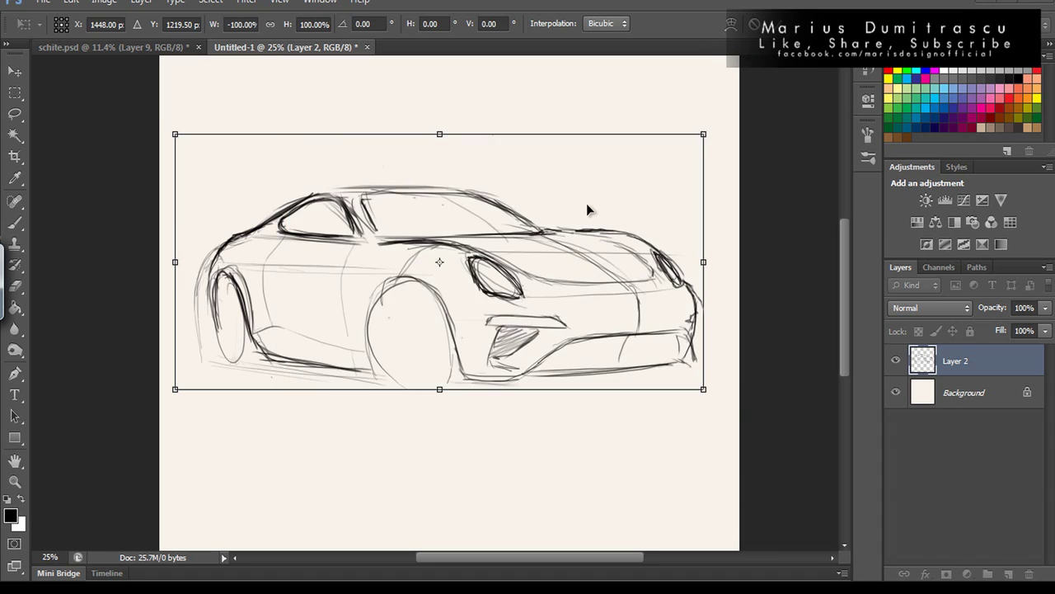
drag(717, 160, 726, 146)
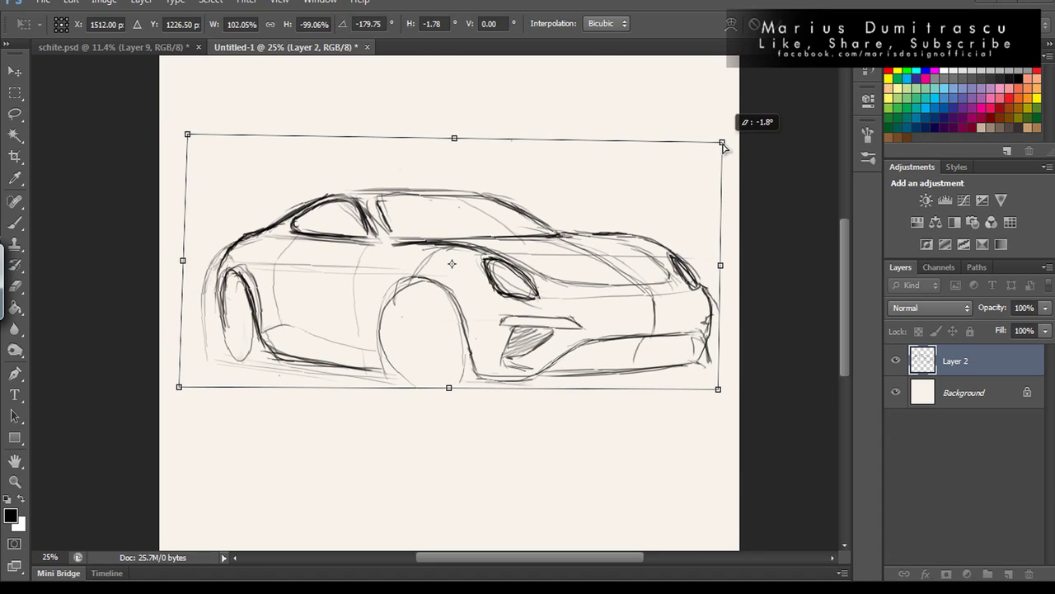
key(Return)
key(m)
key(b)
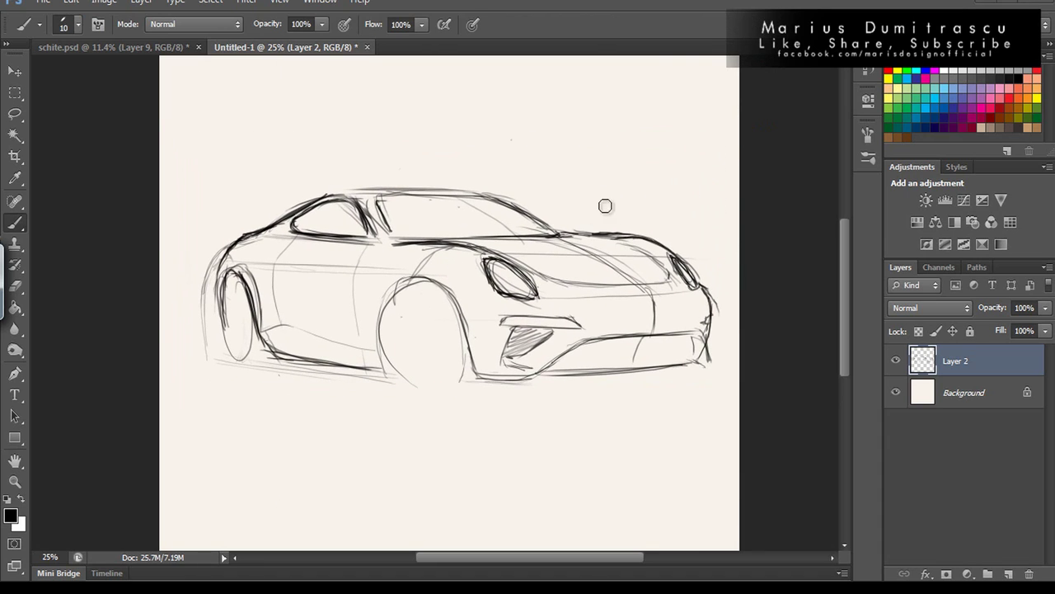
Retrace the hood, door outline, pillars, roof line and front wheel arch darker.
drag(577, 232, 694, 283)
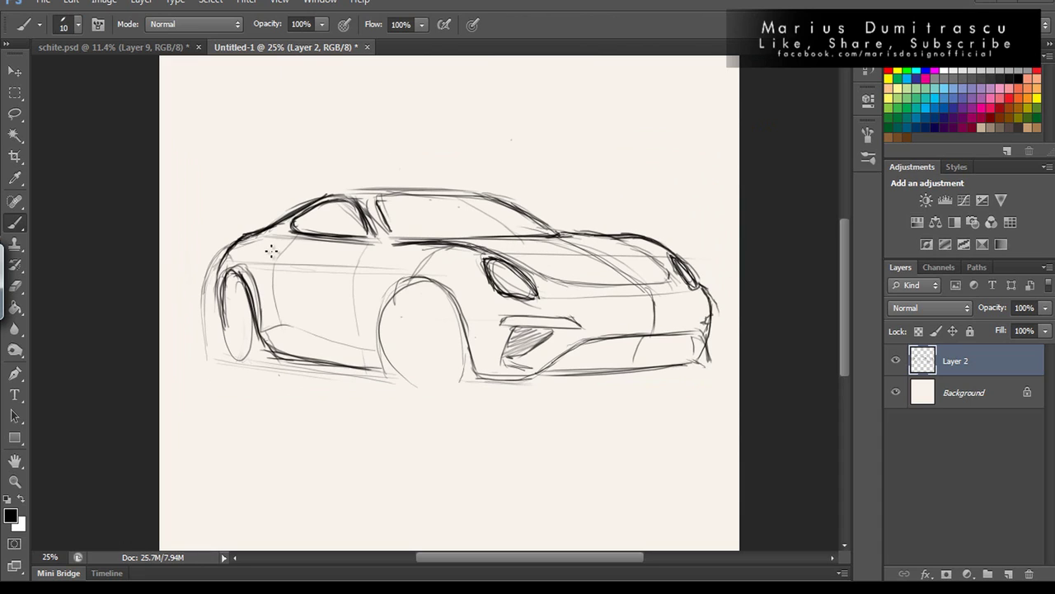
mouse_move(269, 263)
mouse_down()
mouse_move(376, 265)
mouse_move(272, 322)
mouse_move(354, 339)
mouse_move(278, 299)
mouse_up()
drag(366, 241, 355, 338)
mouse_move(382, 202)
mouse_down()
mouse_move(394, 244)
mouse_move(493, 201)
mouse_up()
drag(521, 346, 517, 333)
drag(397, 277, 472, 357)
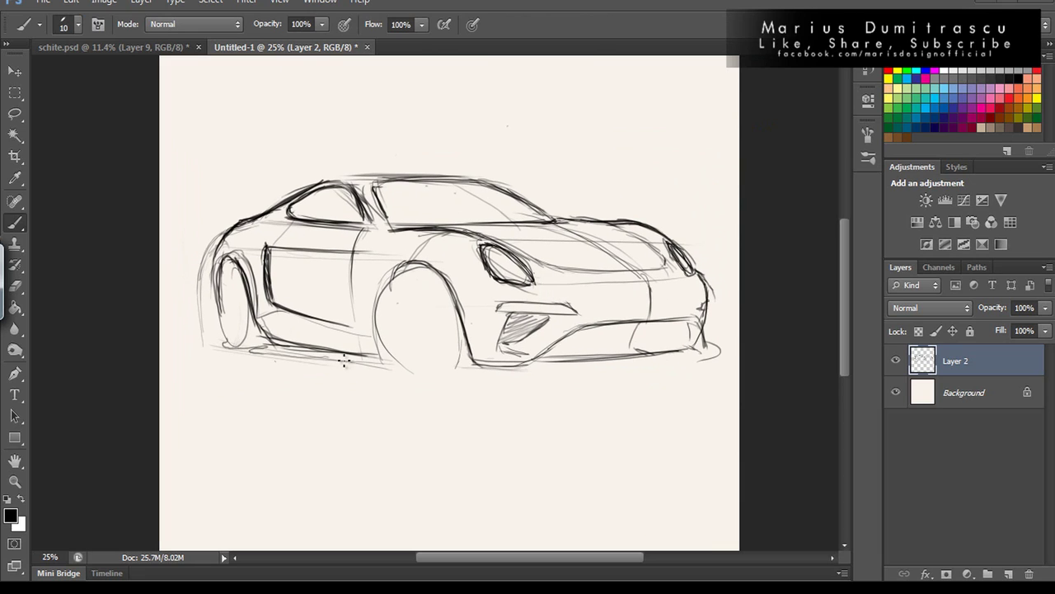
Draw the ground shadow line beneath the car and hatch the rear and front wheels.
drag(225, 340, 716, 357)
drag(239, 272, 239, 346)
drag(391, 353, 455, 363)
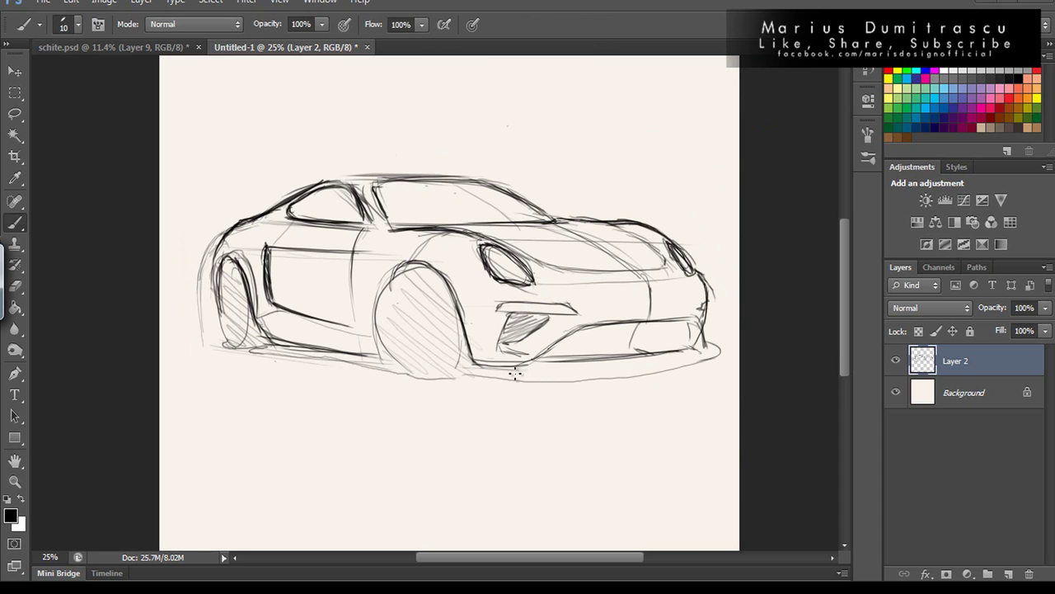
mouse_move(286, 115)
mouse_down()
mouse_move(259, 122)
mouse_move(313, 124)
mouse_up()
Mirror the sketch horizontally and reshape the car body with the warp grid.
key(ctrl+t)
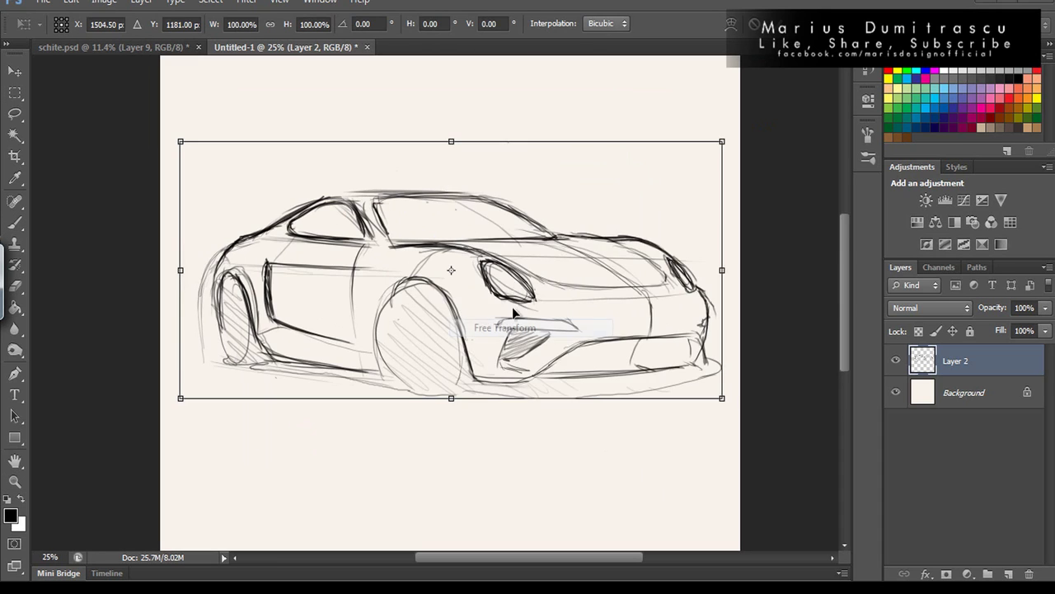
drag(577, 289, 596, 297)
right_click(582, 254)
click(610, 371)
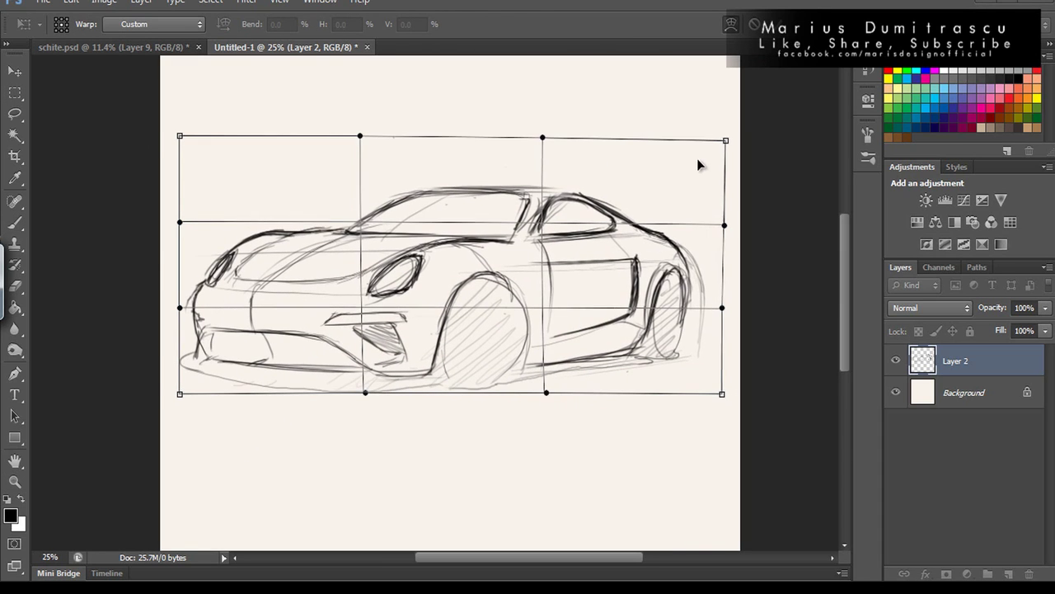
drag(698, 165, 691, 385)
drag(214, 248, 219, 228)
drag(179, 393, 188, 419)
key(Return)
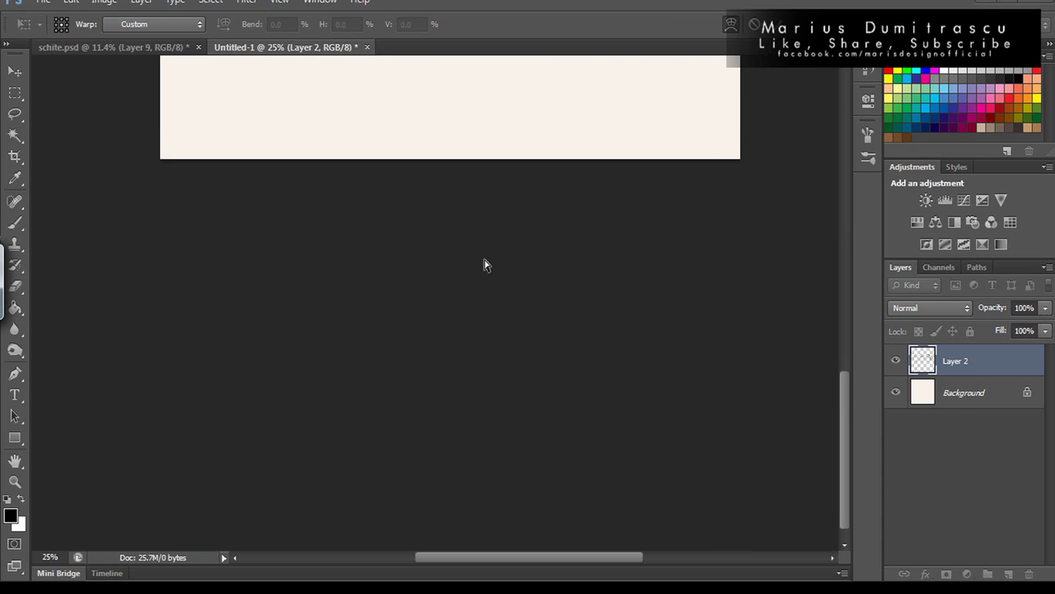
Flip the warped sketch back so the car faces right.
key(m)
right_click(462, 295)
click(503, 436)
right_click(544, 165)
click(590, 310)
key(Return)
key(b)
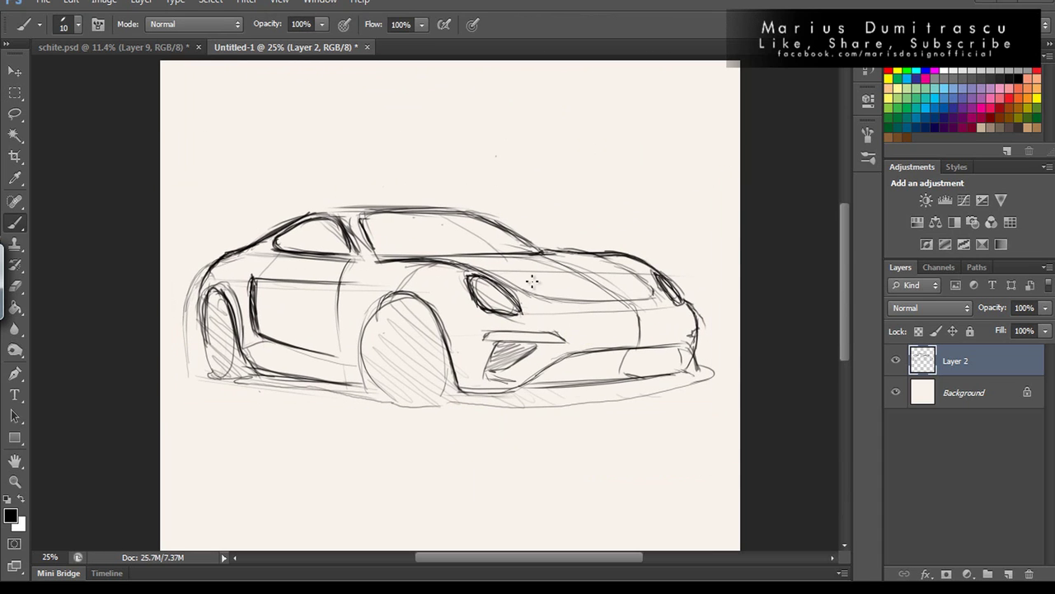
Darken the hood line and draw a horizontal front line and thick bumper line.
mouse_move(532, 294)
mouse_down()
mouse_move(628, 305)
mouse_move(643, 348)
mouse_up()
drag(578, 330, 701, 320)
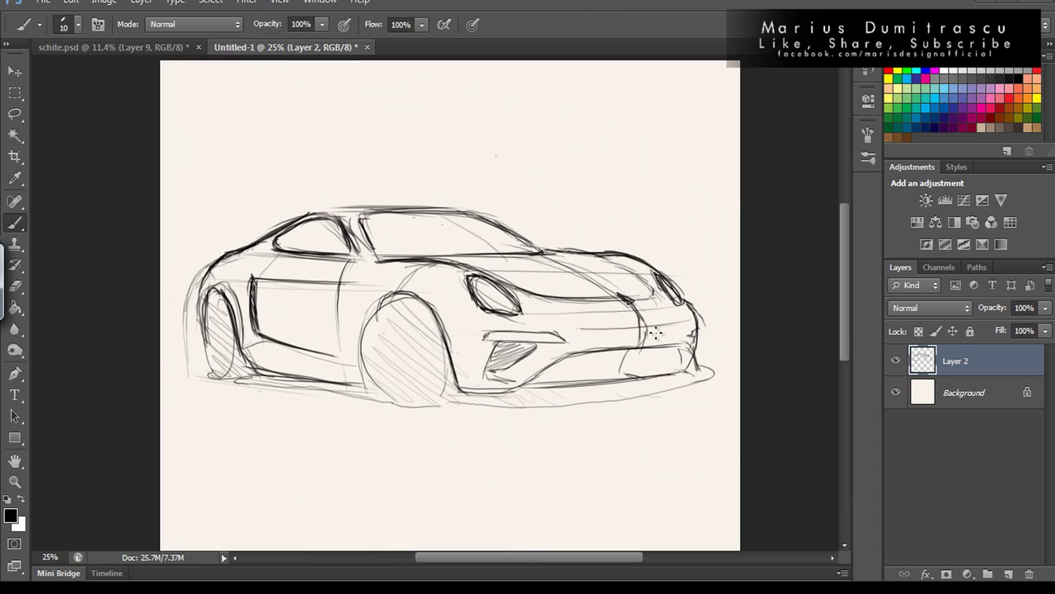
mouse_move(516, 387)
mouse_down()
mouse_move(595, 350)
mouse_move(694, 341)
mouse_move(701, 350)
mouse_up()
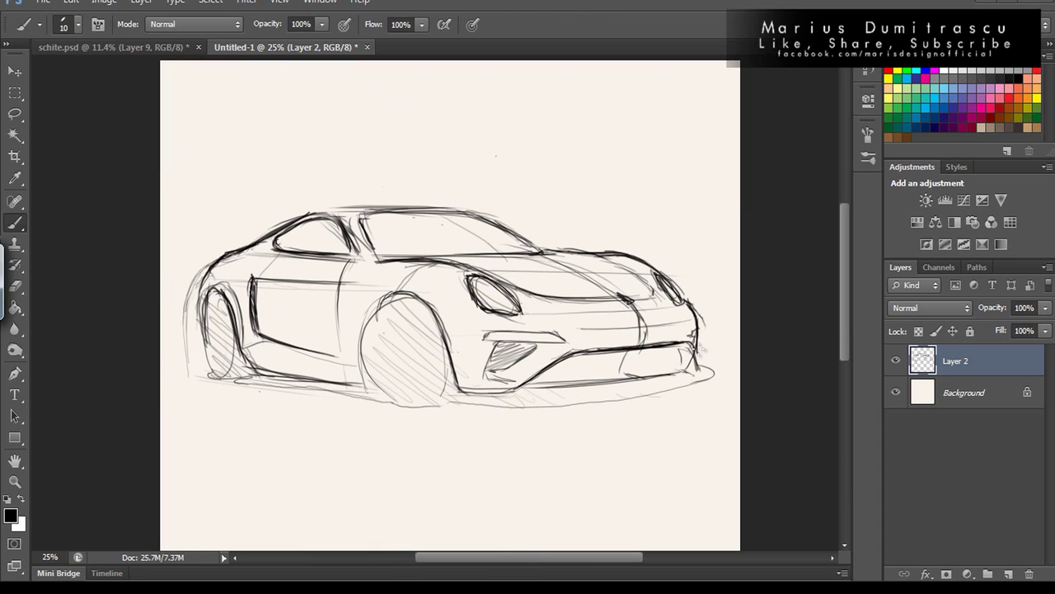
Darken the rear edge, roof, beltline and windshield top, then start fading Layer 2 via blending options.
drag(221, 265, 198, 342)
drag(202, 302, 206, 360)
drag(354, 208, 230, 251)
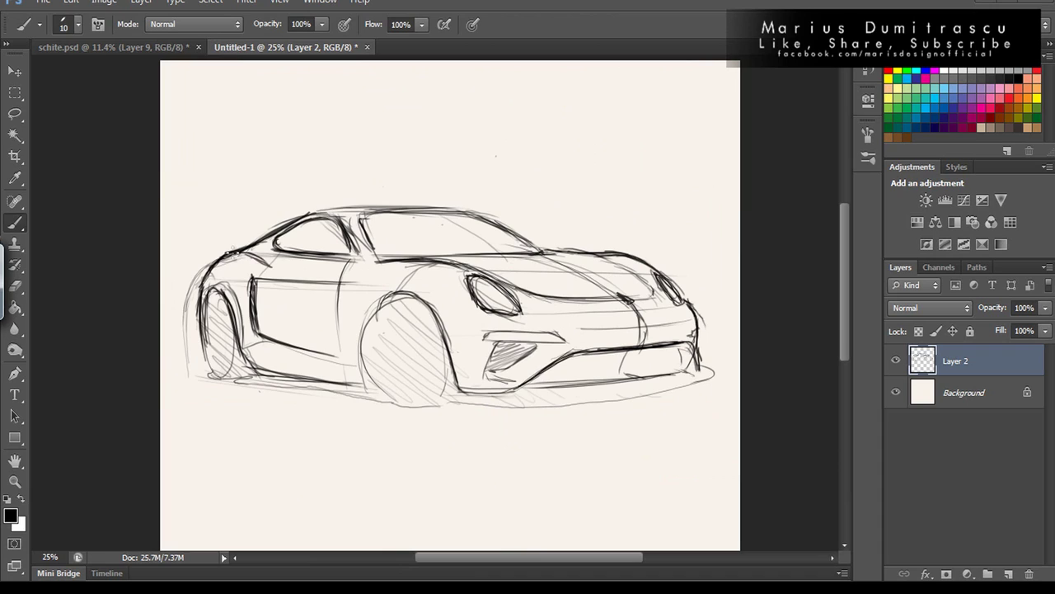
drag(346, 261, 412, 265)
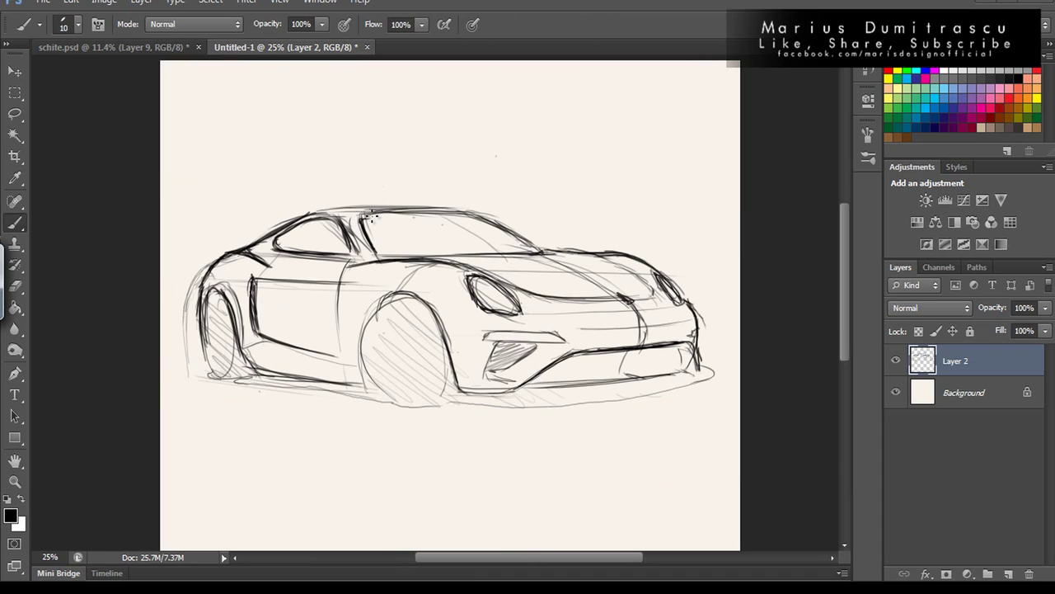
drag(373, 216, 483, 215)
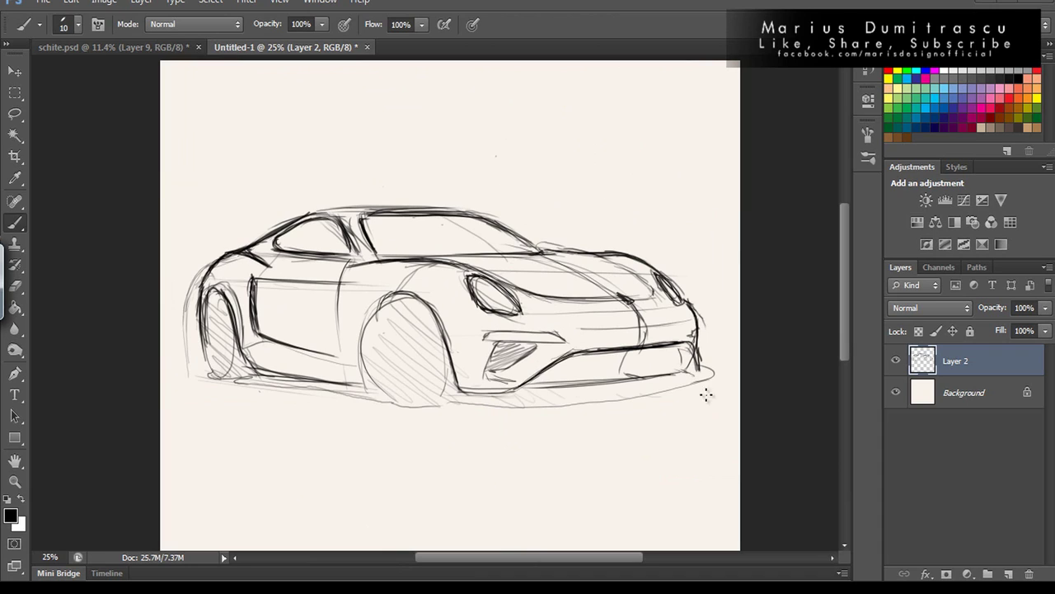
double_click(921, 360)
text(41)
Confirm the faded opacity, add a new layer and outline the headlight boldly.
key(Return)
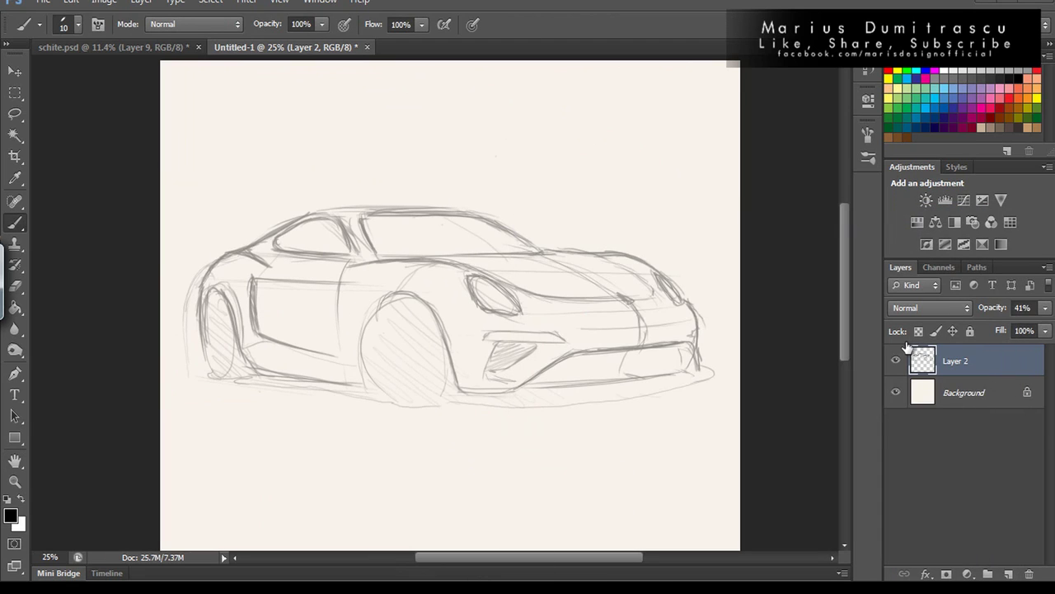
click(1008, 573)
mouse_move(466, 272)
mouse_down()
mouse_move(494, 313)
mouse_move(534, 310)
mouse_up()
Darken the front fender, hood, lower side sill and air-intake edge.
key(alt+bracketleft)
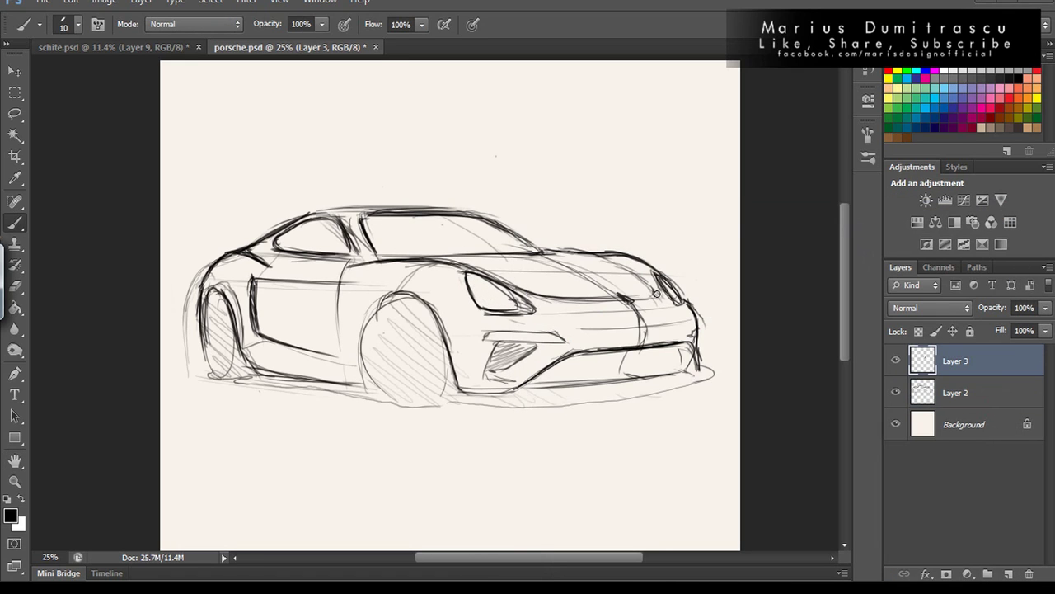
key(alt+bracketleft)
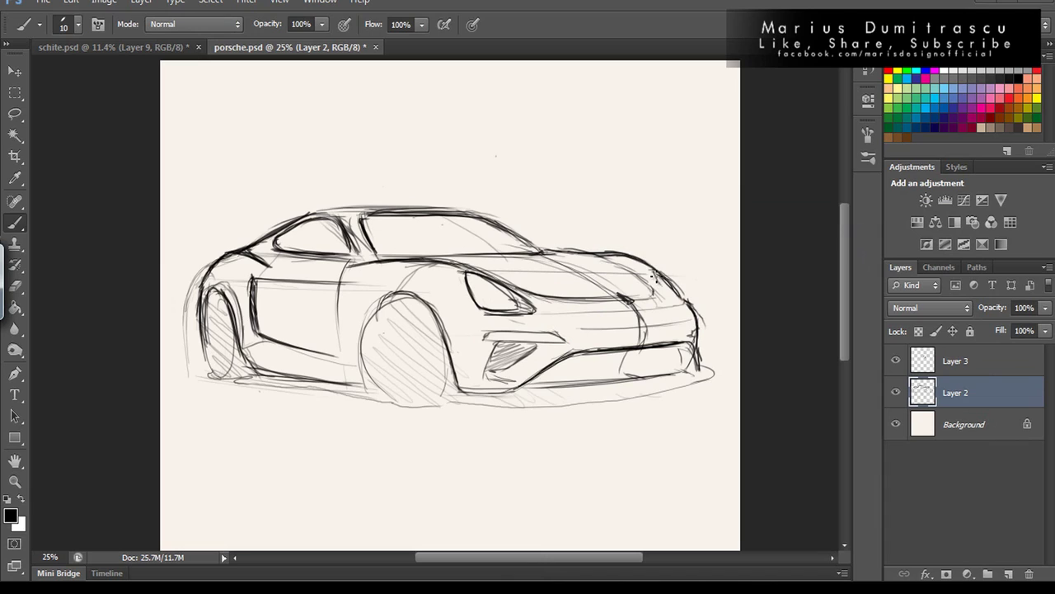
drag(652, 276, 653, 271)
mouse_move(569, 254)
mouse_down()
mouse_move(630, 272)
mouse_move(656, 301)
mouse_up()
mouse_move(247, 350)
mouse_down()
mouse_move(349, 371)
mouse_move(318, 373)
mouse_up()
drag(485, 338, 481, 379)
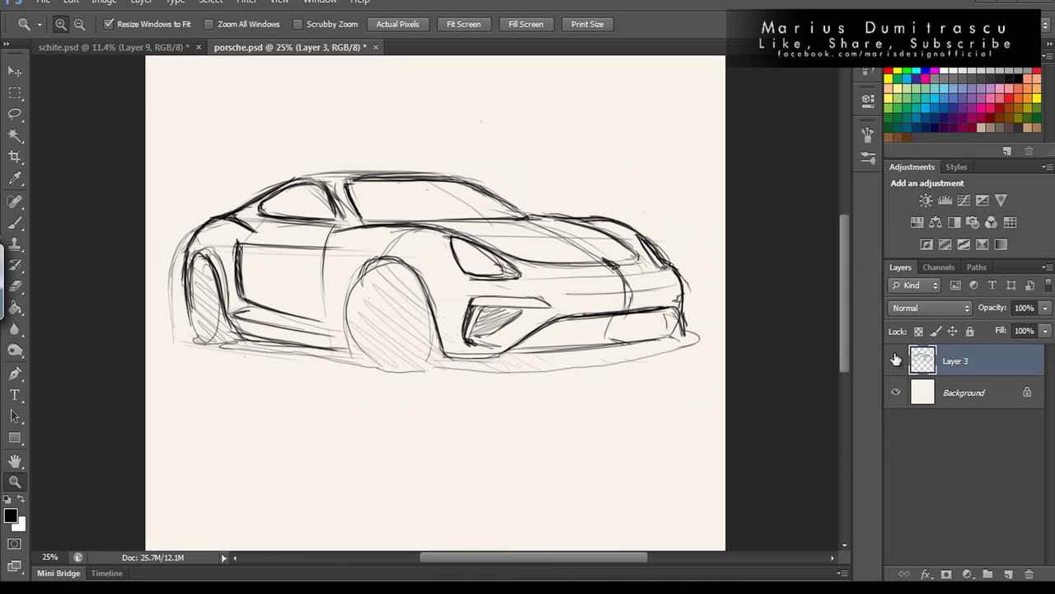
Set Layer 3 to 27% opacity, duplicate it and move the copy below the original.
double_click(924, 360)
text(27)
click(967, 242)
key(Return)
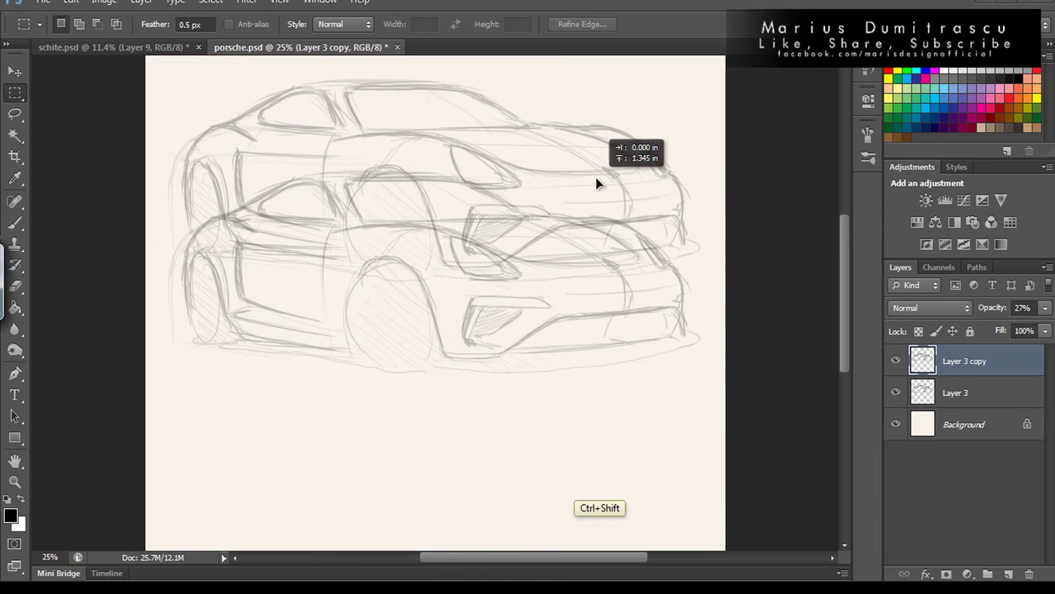
drag(601, 182, 638, 443)
scroll(638, 443, up, 2)
Add Layer 4 and draw a bold line from the hood to the headlight.
key(alt+bracketright)
key(b)
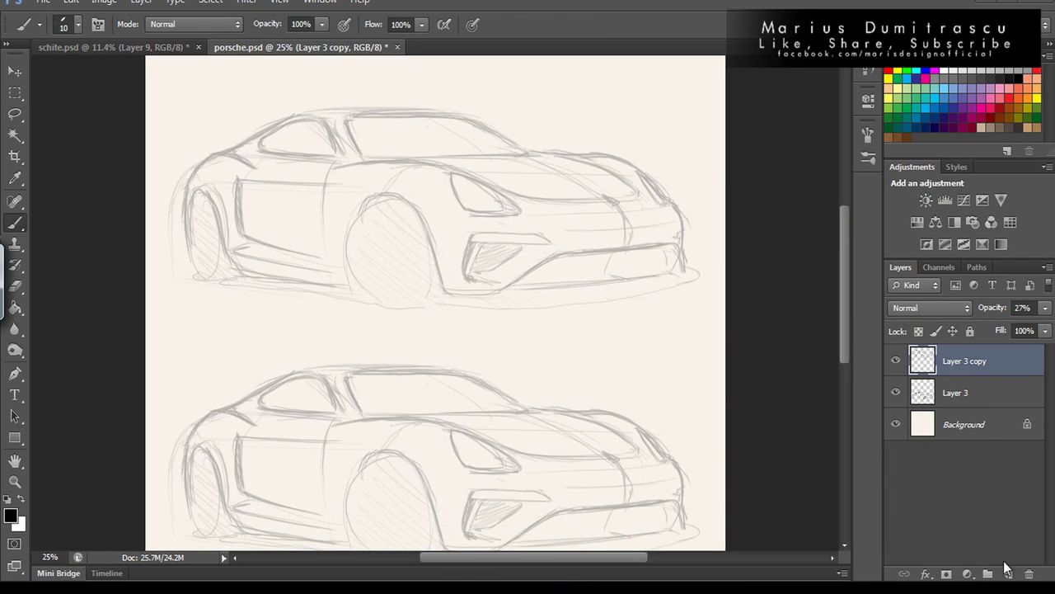
key(ctrl+alt+shift+n)
drag(416, 158, 529, 198)
Ink a bold front fender stroke, a long bumper line and a curved bumper corner.
drag(639, 173, 679, 219)
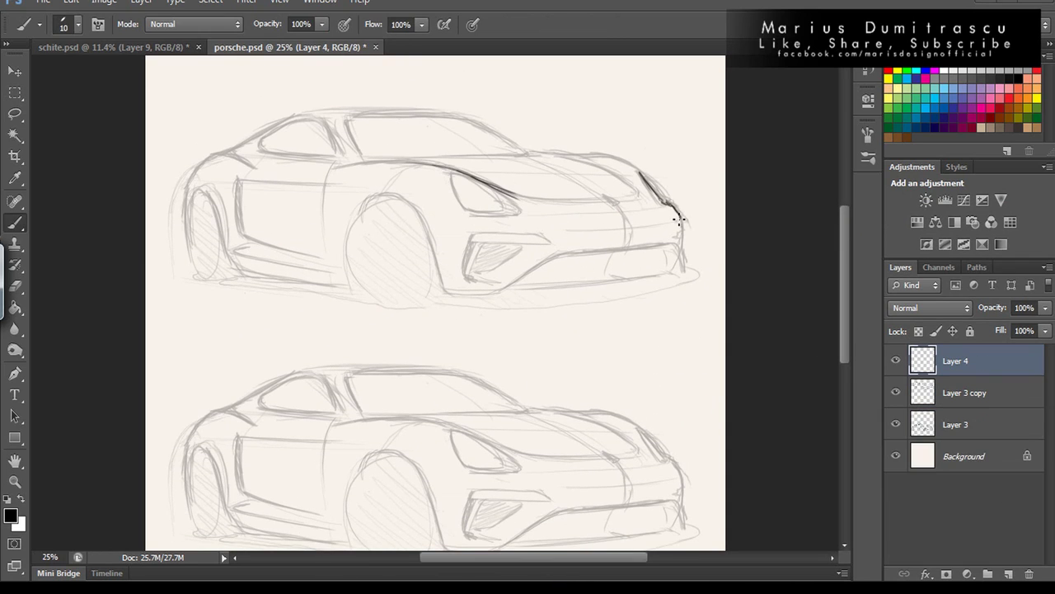
drag(422, 233, 683, 219)
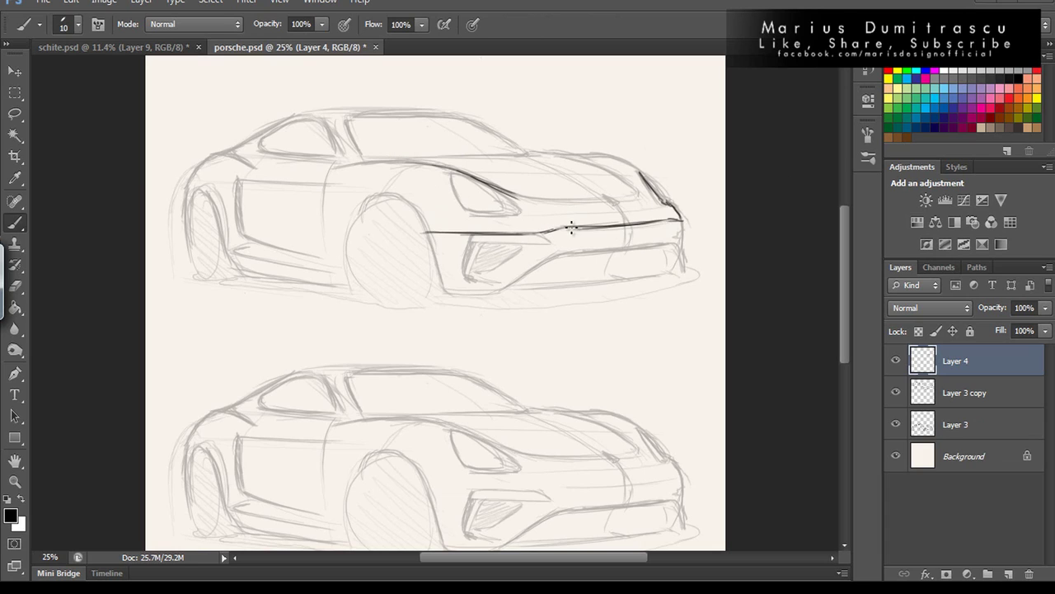
drag(569, 231, 648, 221)
drag(427, 234, 546, 232)
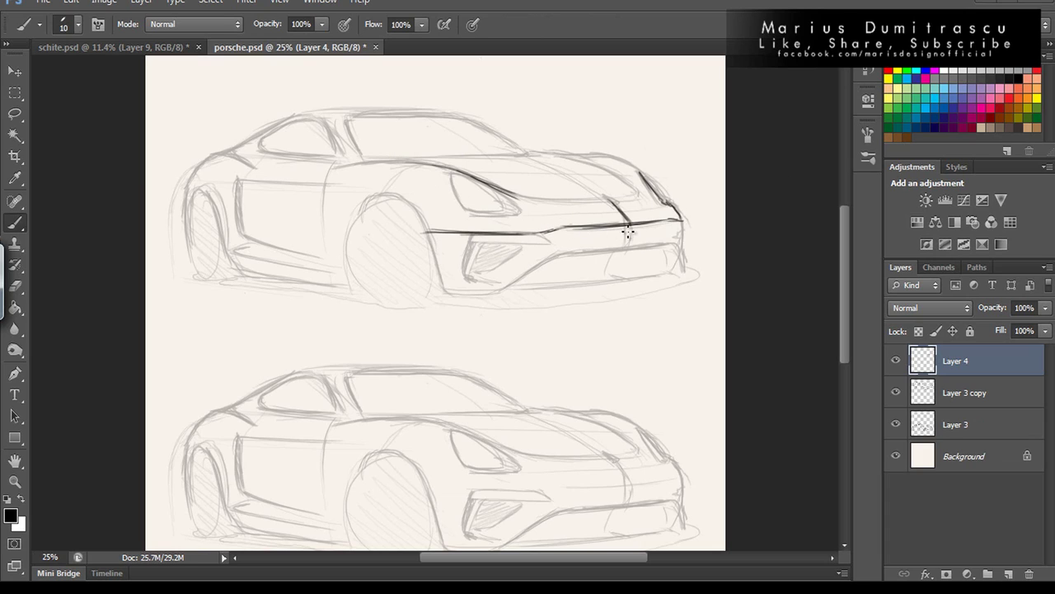
drag(682, 223, 656, 265)
key(ctrl+z)
key(ctrl+z)
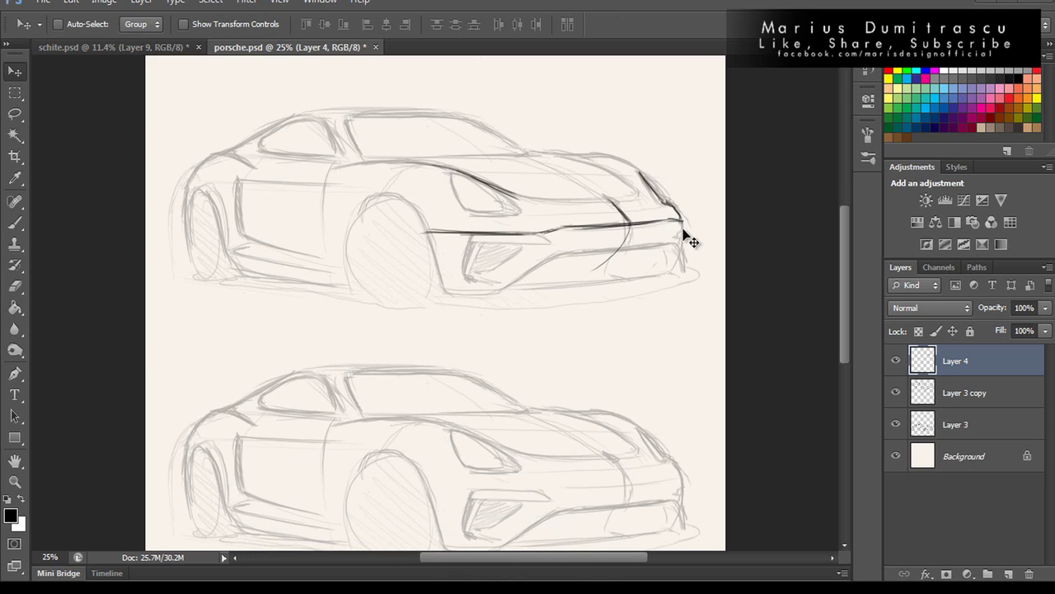
drag(683, 221, 662, 253)
Erase the faded grille on Layer 3 copy and redraw the lower bumper line on Layer 4.
click(911, 388)
key(e)
drag(449, 272, 696, 262)
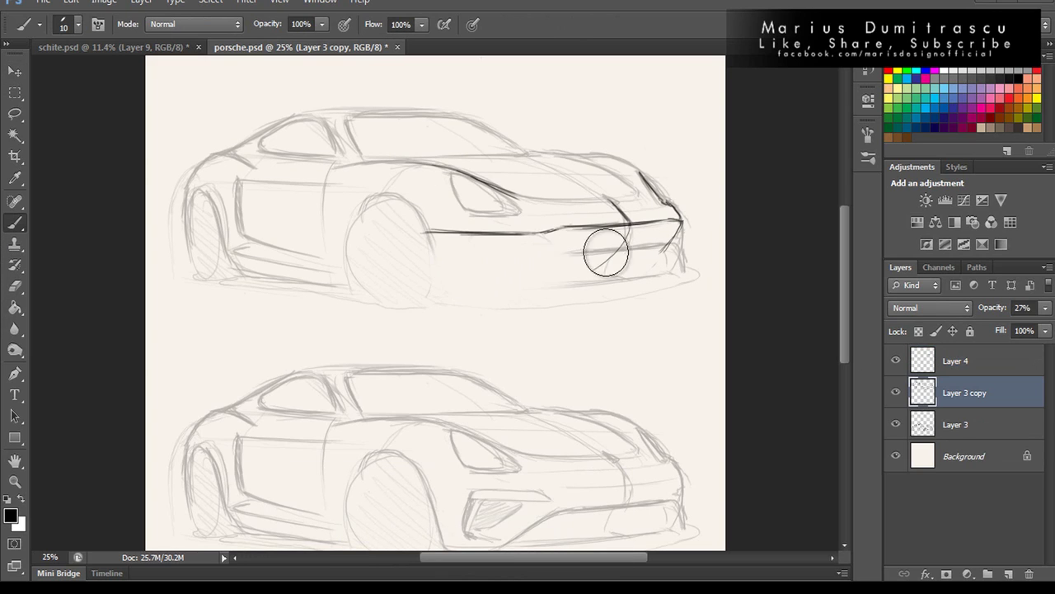
key(b)
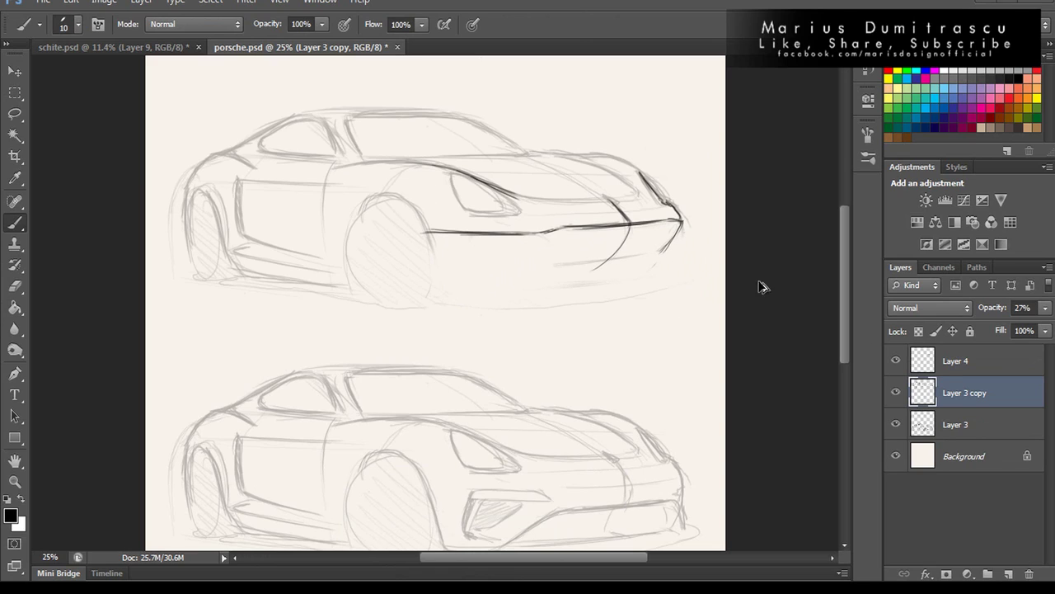
key(alt+bracketright)
drag(553, 264, 660, 254)
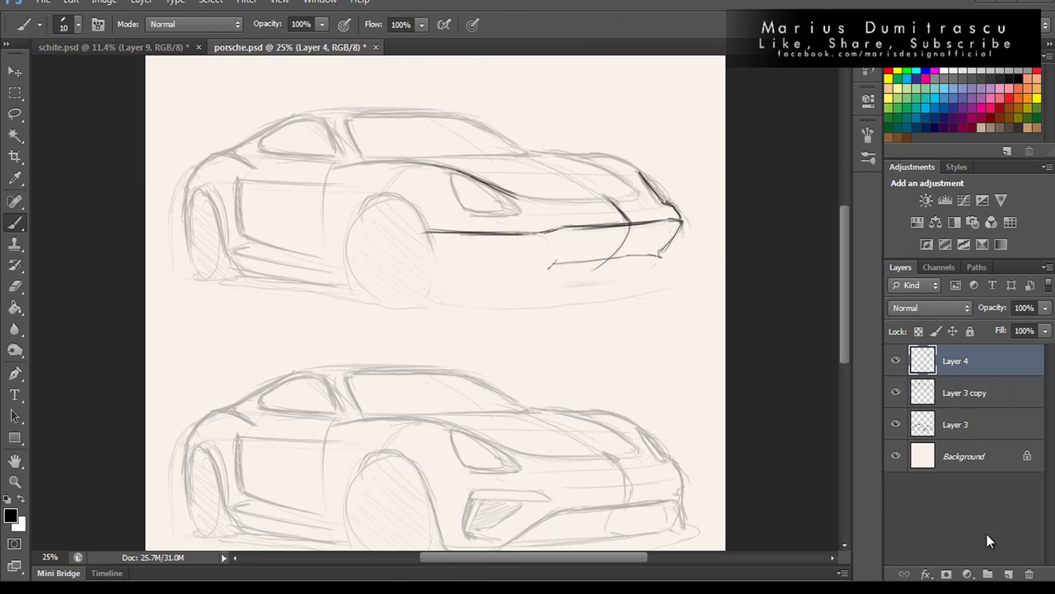
click(1009, 574)
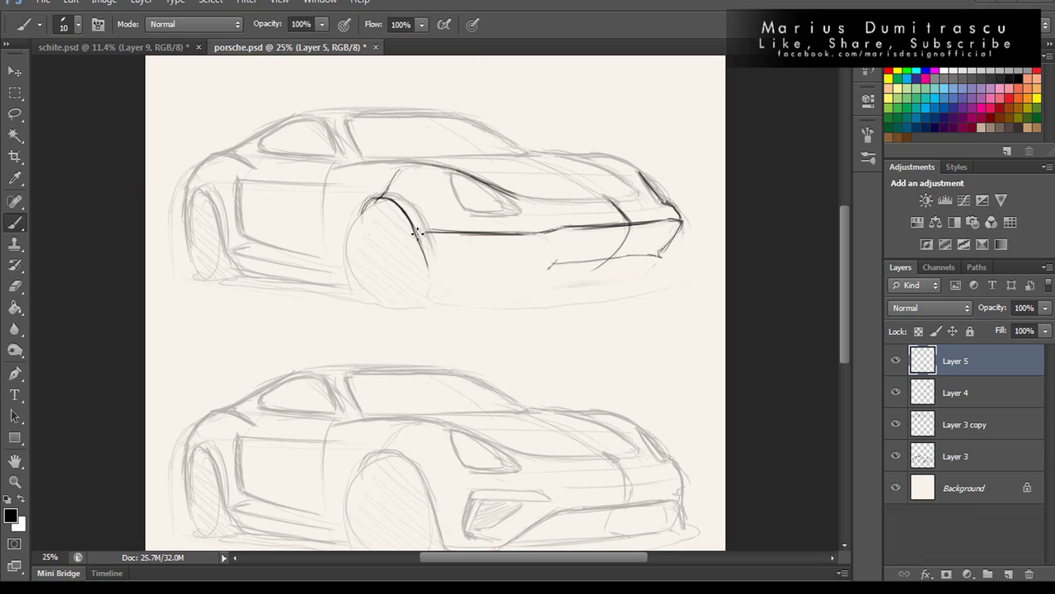
Ink the bold front wheel arch and the boxy lower intake's edges.
drag(370, 205, 429, 272)
mouse_move(353, 246)
mouse_down()
mouse_move(404, 216)
mouse_move(431, 220)
mouse_move(385, 188)
mouse_move(429, 278)
mouse_move(545, 266)
mouse_move(661, 231)
mouse_up()
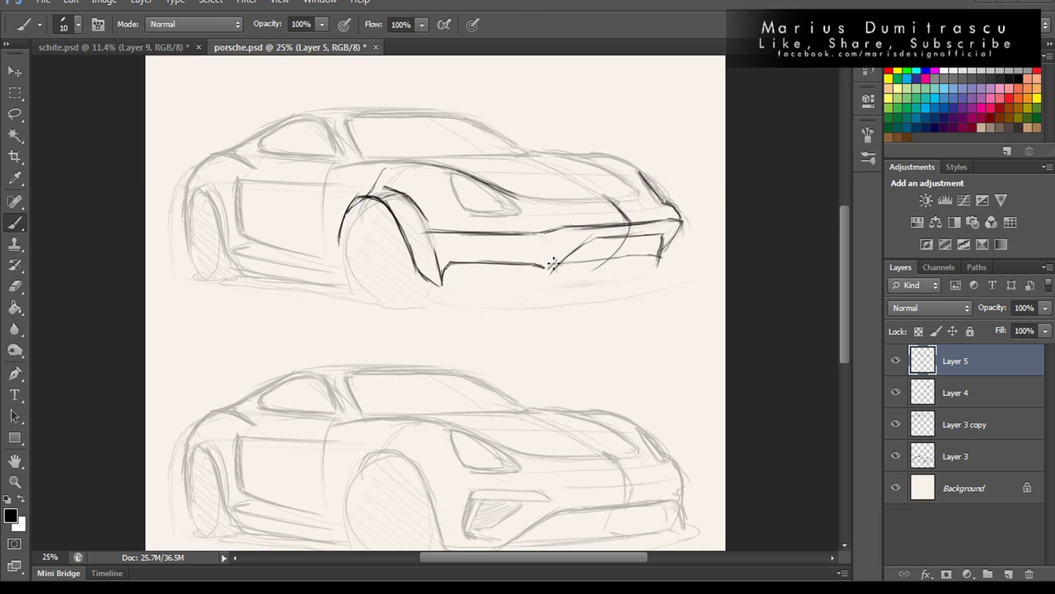
drag(551, 278, 659, 270)
drag(664, 230, 653, 277)
drag(551, 282, 587, 245)
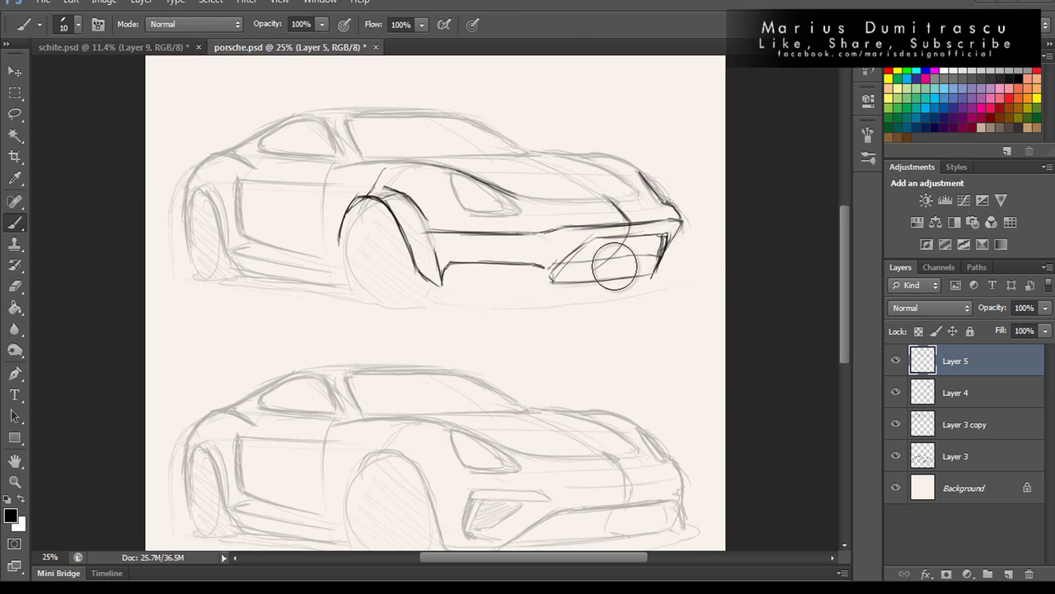
On Layer 4, ink the front lip, intake bottom and bumper edges, and hatch the bumper's top band.
key(alt+bracketleft)
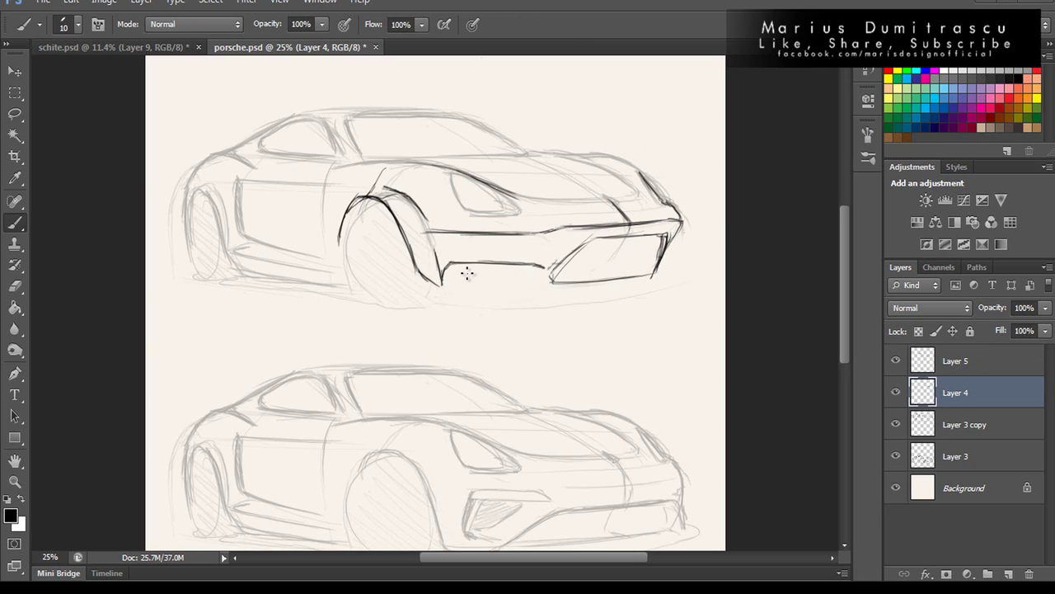
drag(445, 268, 546, 266)
mouse_move(483, 283)
mouse_down()
mouse_move(548, 282)
mouse_move(599, 239)
mouse_move(666, 234)
mouse_up()
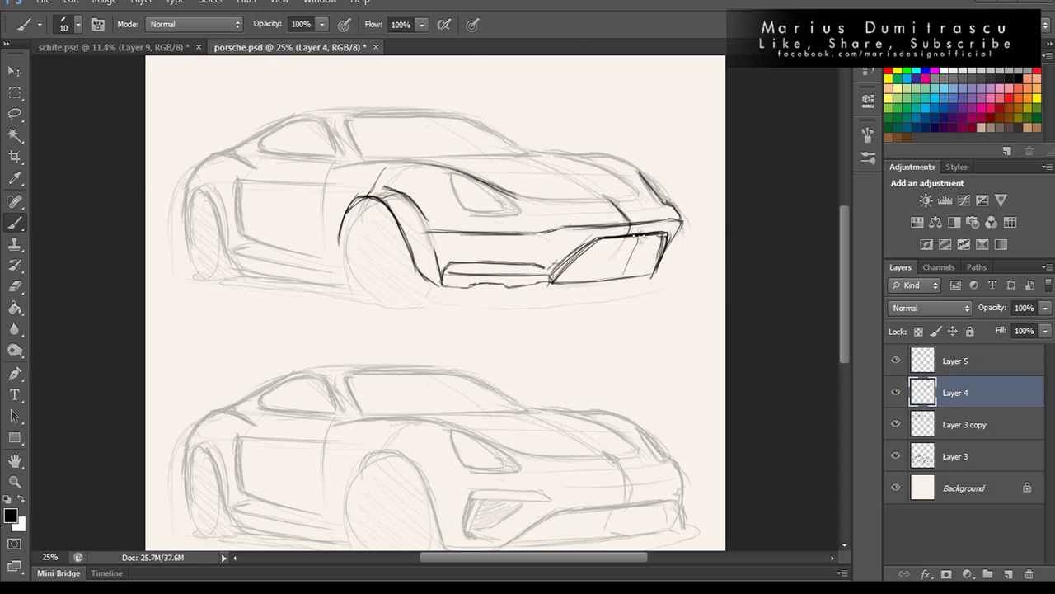
drag(576, 280, 652, 278)
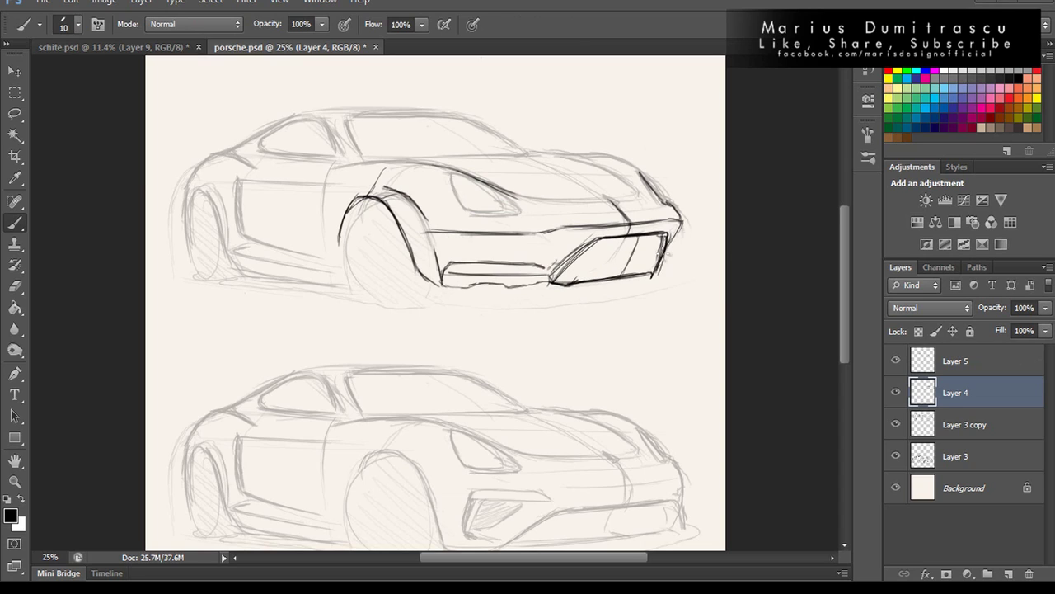
mouse_move(342, 241)
mouse_down()
mouse_move(350, 200)
mouse_move(455, 230)
mouse_move(425, 279)
mouse_move(384, 188)
mouse_up()
drag(453, 233, 558, 245)
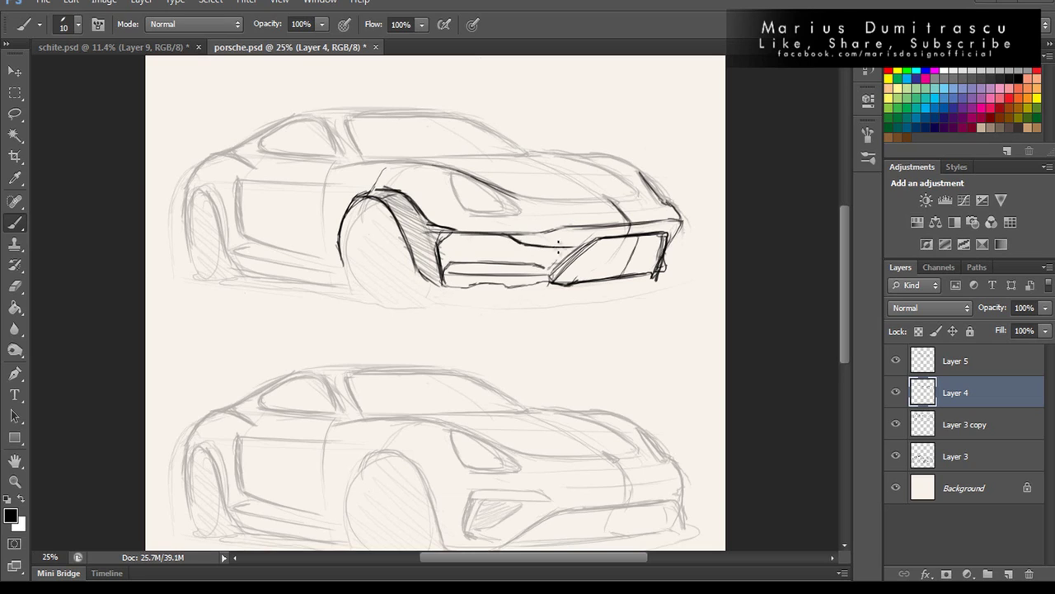
drag(487, 234, 673, 224)
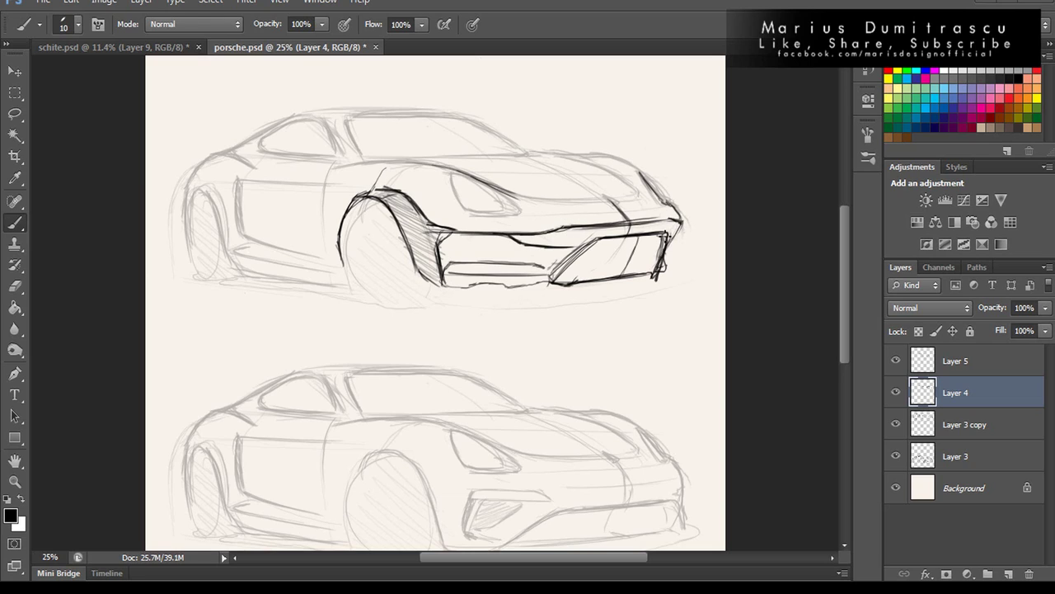
drag(523, 241, 675, 219)
Undo the extra dark bumper strokes and redraw the lower bumper line toward the wheel arch.
drag(554, 279, 629, 241)
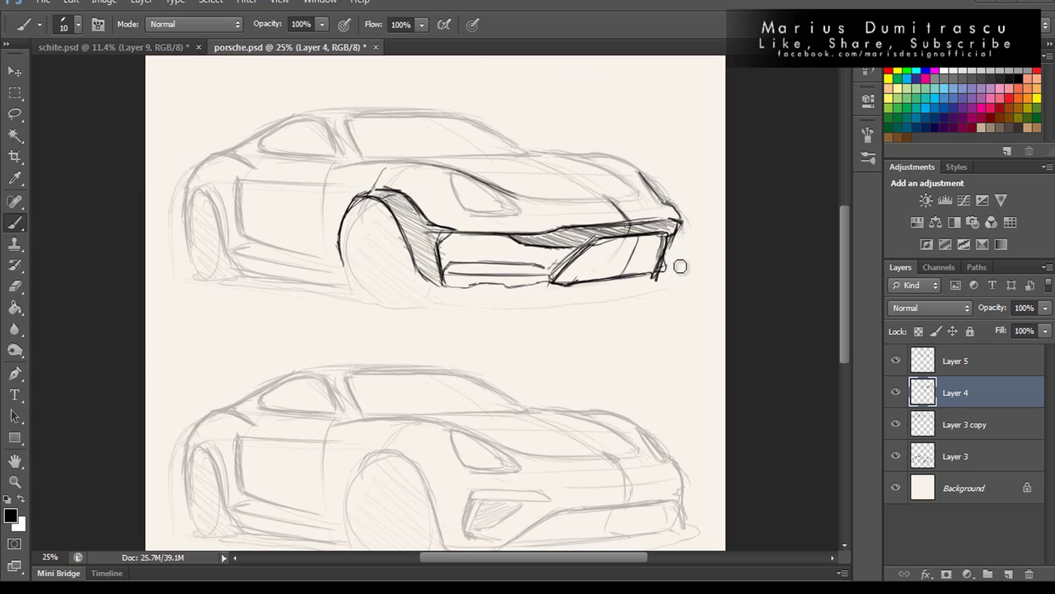
key(ctrl+alt+z)
key(ctrl+alt+z)
key(ctrl+alt+z)
key(ctrl+alt+z)
key(ctrl+alt+z)
key(ctrl+alt+z)
key(ctrl+alt+z)
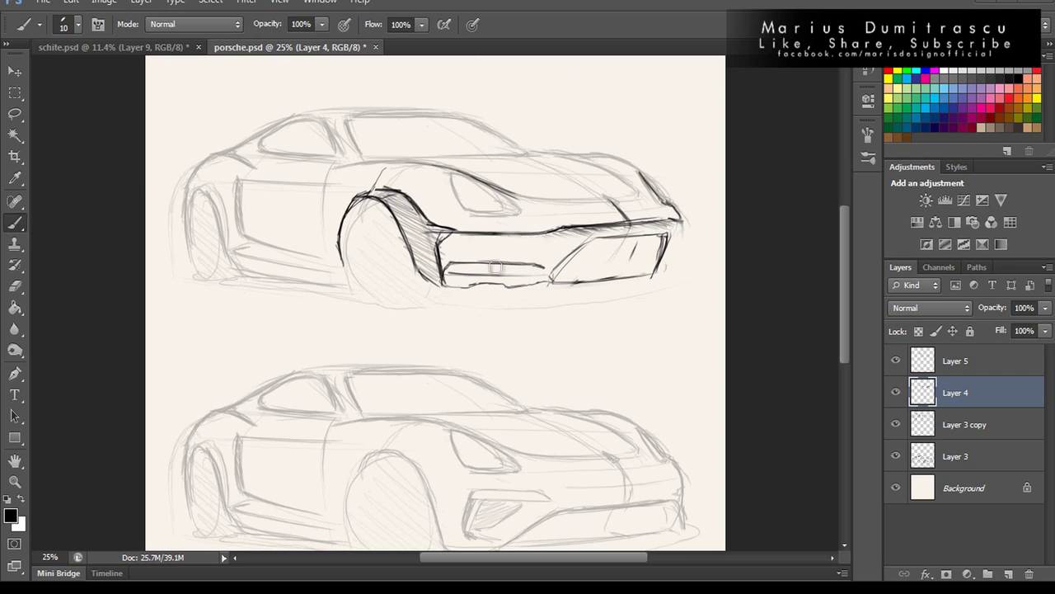
key(ctrl+alt+z)
key(ctrl+alt+z)
key(ctrl+alt+z)
key(ctrl+alt+z)
key(ctrl+alt+z)
key(ctrl+alt+z)
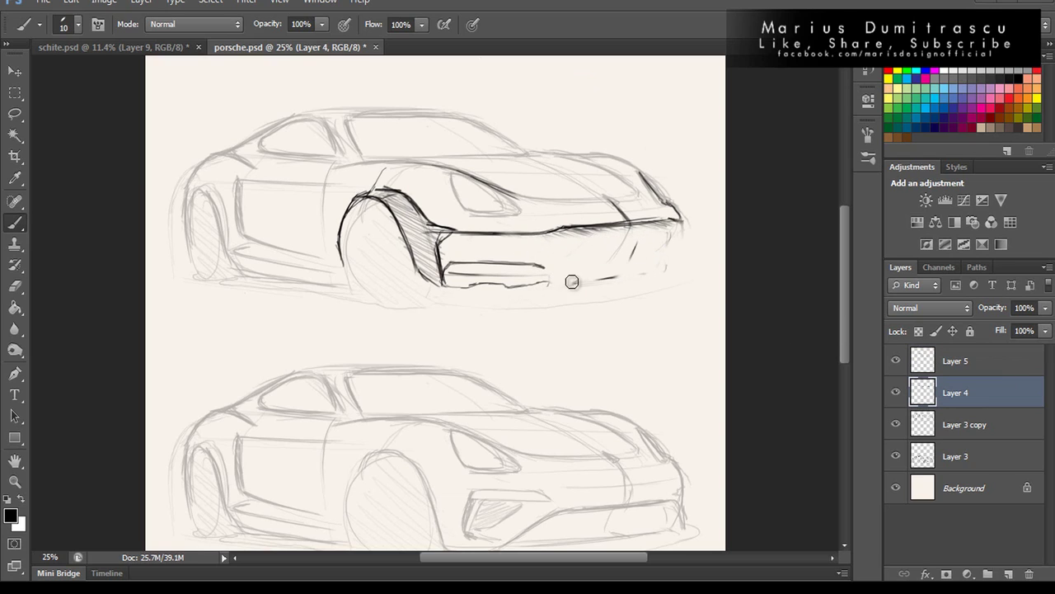
key(ctrl+alt+z)
drag(672, 236, 541, 249)
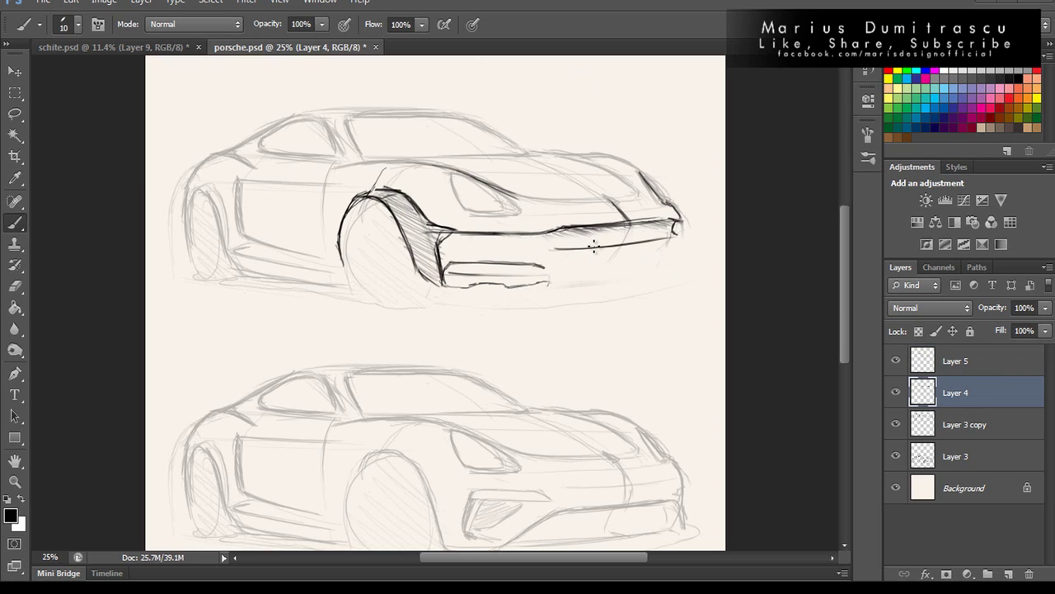
mouse_move(458, 236)
mouse_down()
mouse_move(544, 249)
mouse_move(536, 228)
mouse_up()
Hatch the bumper band, add a vertical front edge line, and move the upper sketch higher.
mouse_move(670, 219)
mouse_down()
mouse_move(620, 239)
mouse_move(672, 296)
mouse_up()
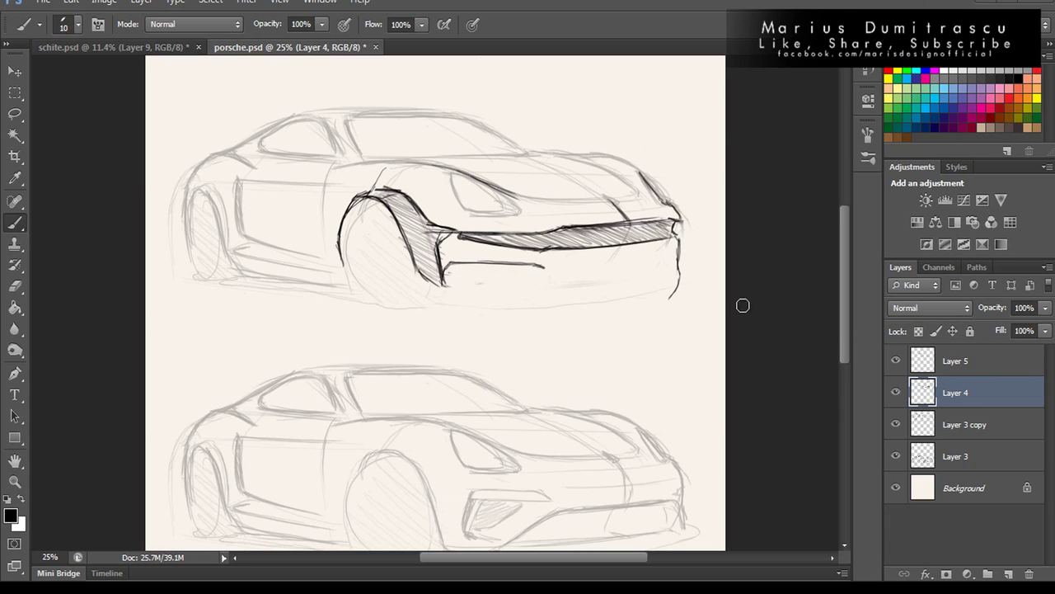
key(alt+bracketright)
key(ctrl+z)
drag(635, 249, 636, 293)
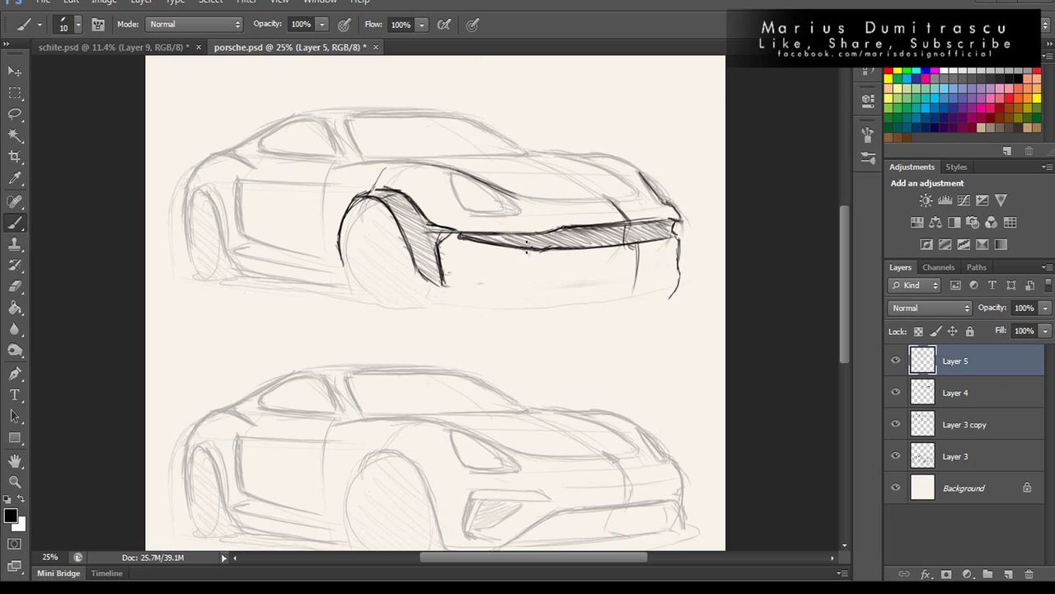
drag(675, 237, 678, 271)
shift+click(915, 424)
drag(701, 312, 700, 270)
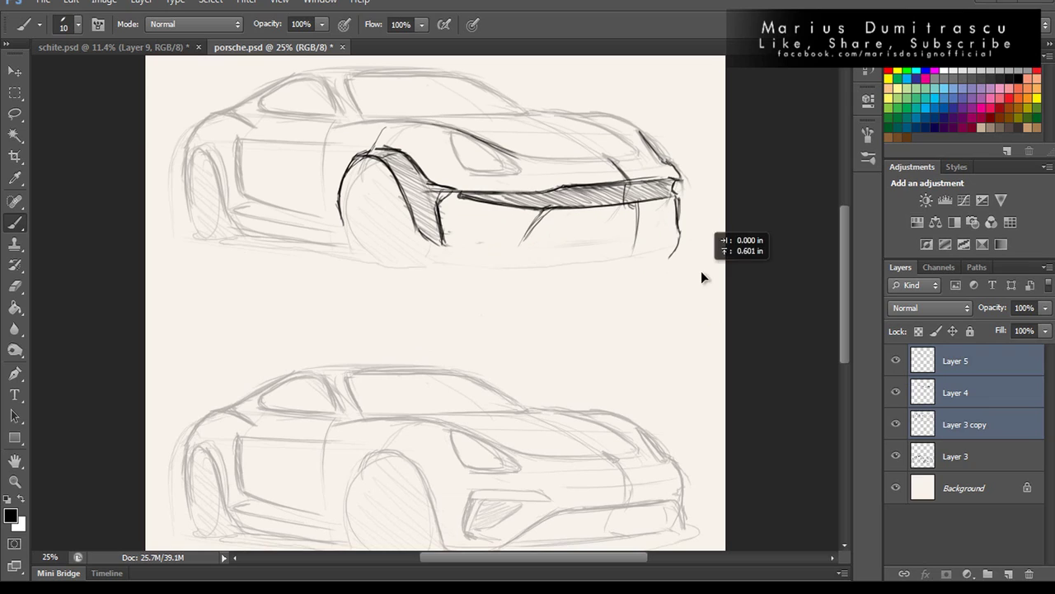
On Layer 5, redraw the lower bumper line in dark and outline the headlight.
click(915, 424)
click(923, 360)
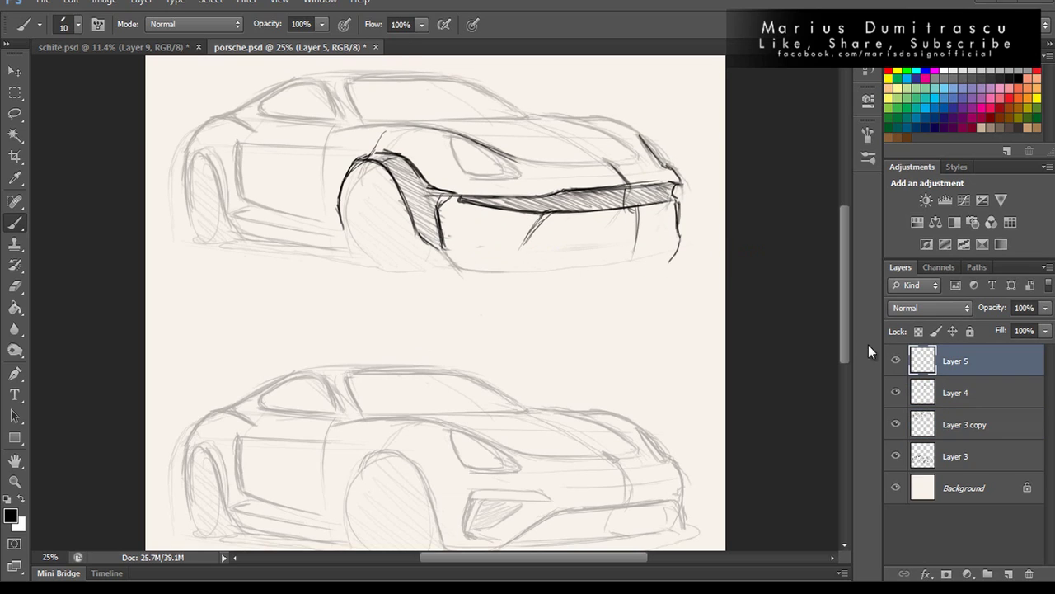
mouse_move(456, 268)
mouse_down()
mouse_move(532, 274)
mouse_move(571, 246)
mouse_move(660, 235)
mouse_move(676, 246)
mouse_up()
drag(569, 245, 669, 239)
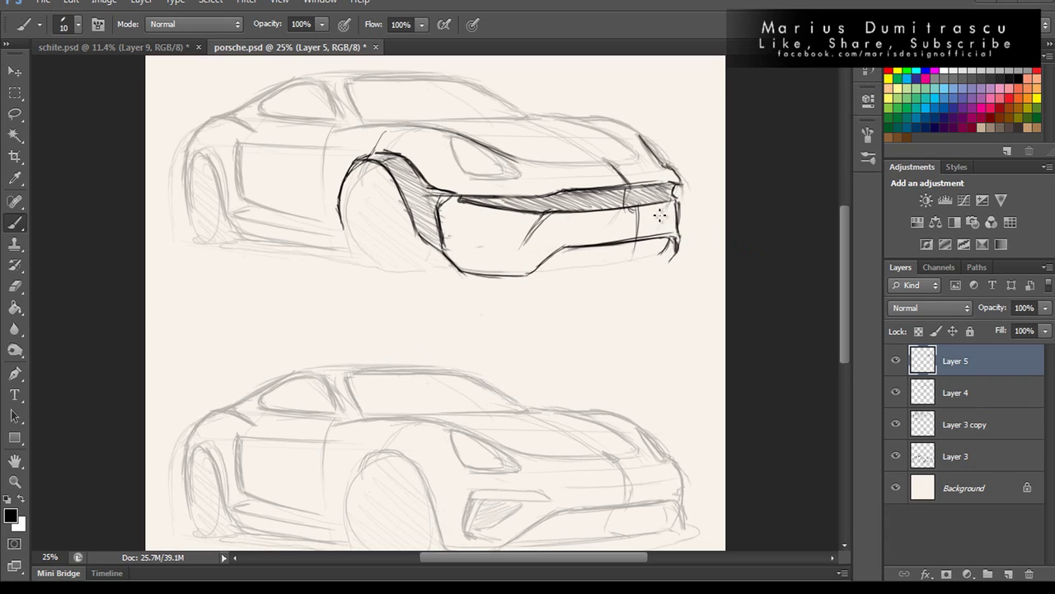
drag(544, 266, 660, 251)
mouse_move(428, 161)
mouse_down()
mouse_move(466, 137)
mouse_move(460, 175)
mouse_move(512, 157)
mouse_up()
mouse_move(452, 178)
mouse_down()
mouse_move(515, 175)
mouse_move(493, 170)
mouse_up()
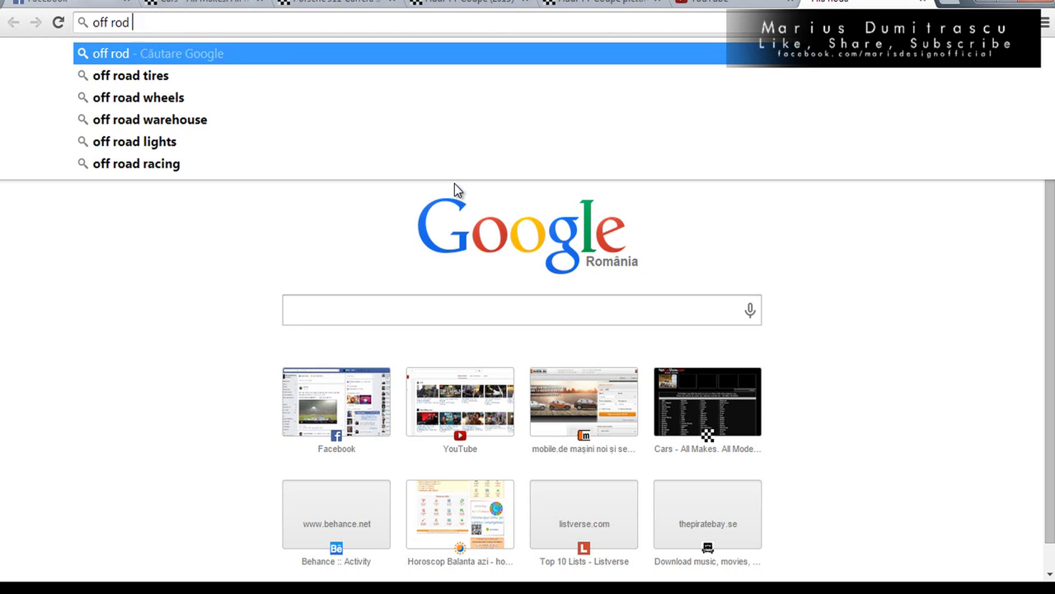
Scrawl a big 'No!' over the dark front redraw.
key(BackSpace)
key(BackSpace)
key(BackSpace)
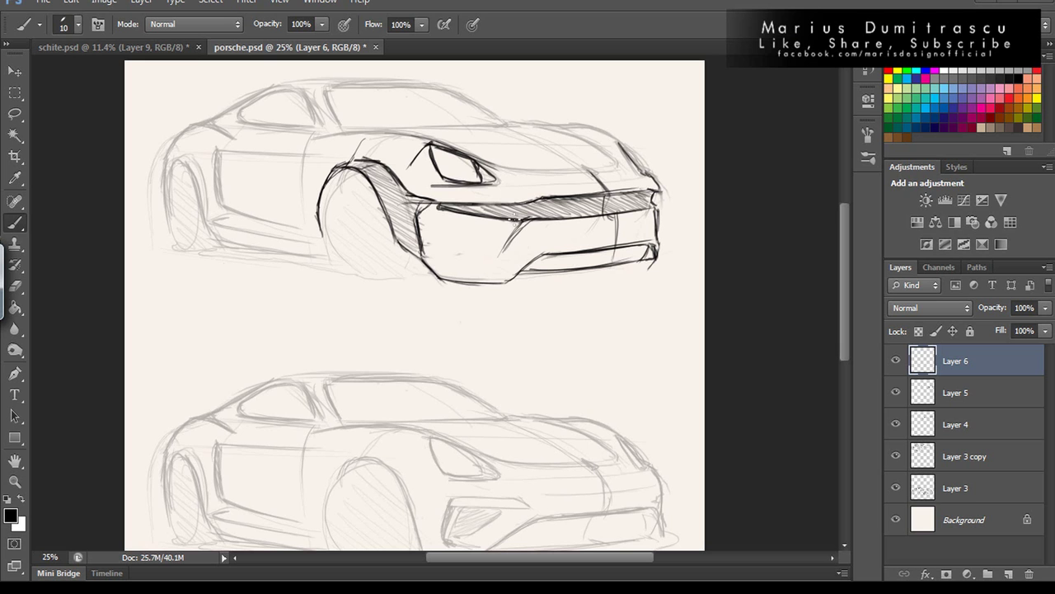
drag(460, 128, 480, 307)
drag(523, 120, 547, 241)
drag(456, 188, 559, 264)
drag(627, 165, 577, 177)
drag(655, 90, 645, 233)
click(672, 263)
Hide Layers 4–6 and add a new empty Layer 7.
click(896, 360)
drag(895, 392, 896, 423)
click(1009, 573)
With a 10 px brush, trace the wheel arch, front corner, and grille top and bottom lines.
key(bracketleft)
mouse_move(363, 163)
mouse_down()
mouse_move(408, 167)
mouse_move(391, 172)
mouse_move(412, 216)
mouse_up()
key(ctrl+z)
mouse_move(590, 171)
mouse_down()
mouse_move(607, 189)
mouse_move(588, 231)
mouse_up()
mouse_move(660, 195)
mouse_down()
mouse_move(533, 205)
mouse_move(659, 195)
mouse_move(655, 213)
mouse_up()
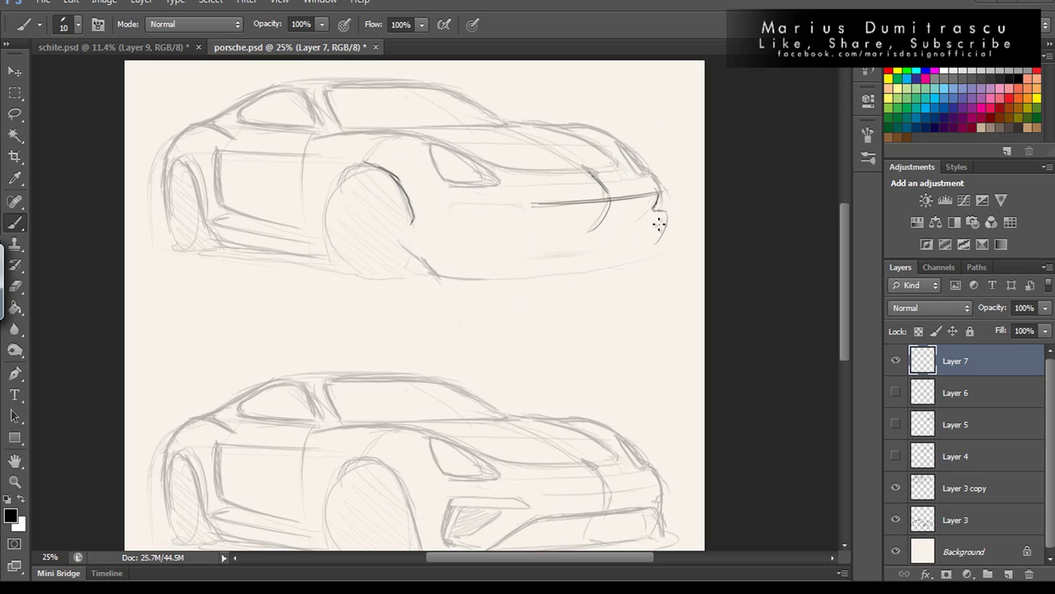
drag(497, 233, 658, 196)
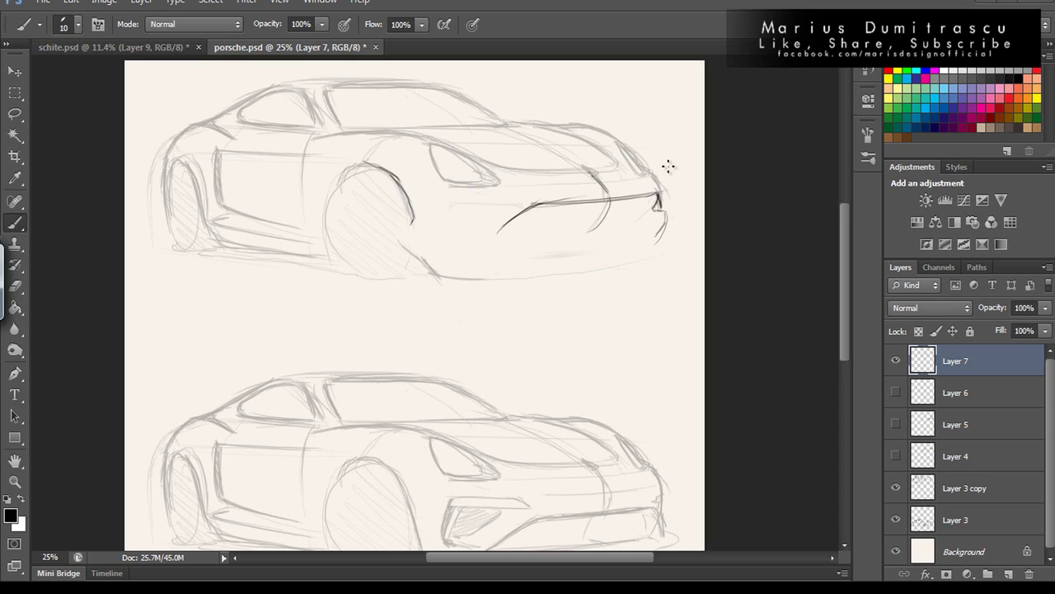
drag(526, 230, 665, 216)
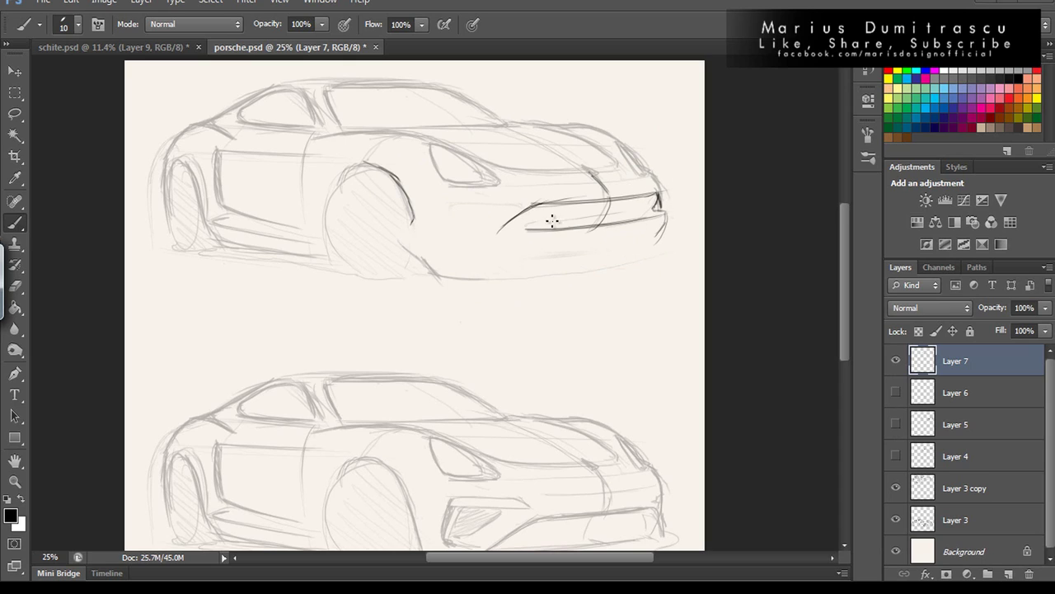
Hatch the grille opening, extend the lower front edge, and draw the boxy lower intake.
drag(551, 221, 650, 215)
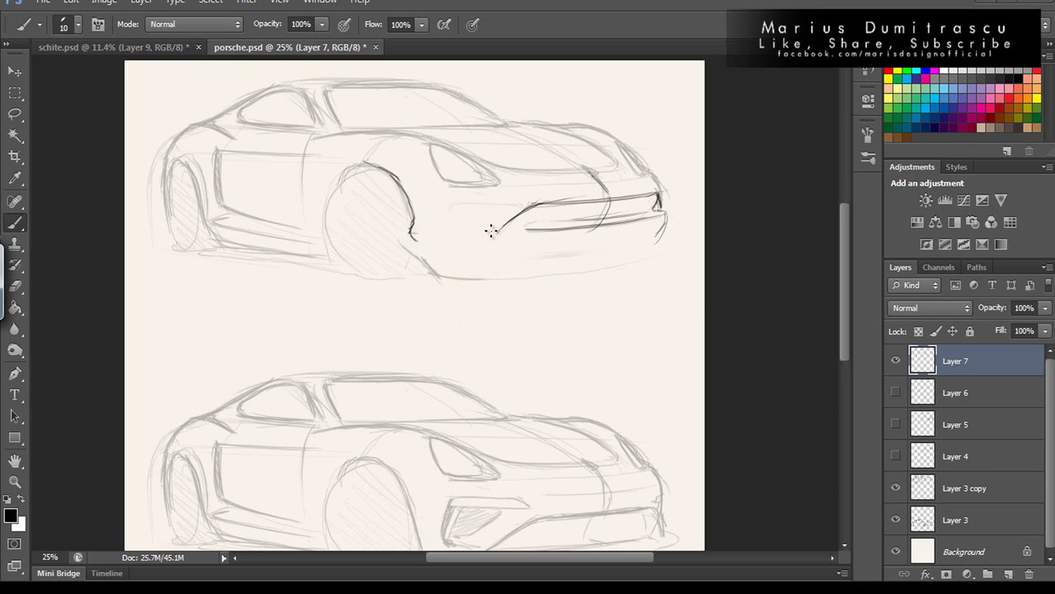
mouse_move(469, 234)
mouse_down()
mouse_move(411, 233)
mouse_move(522, 244)
mouse_up()
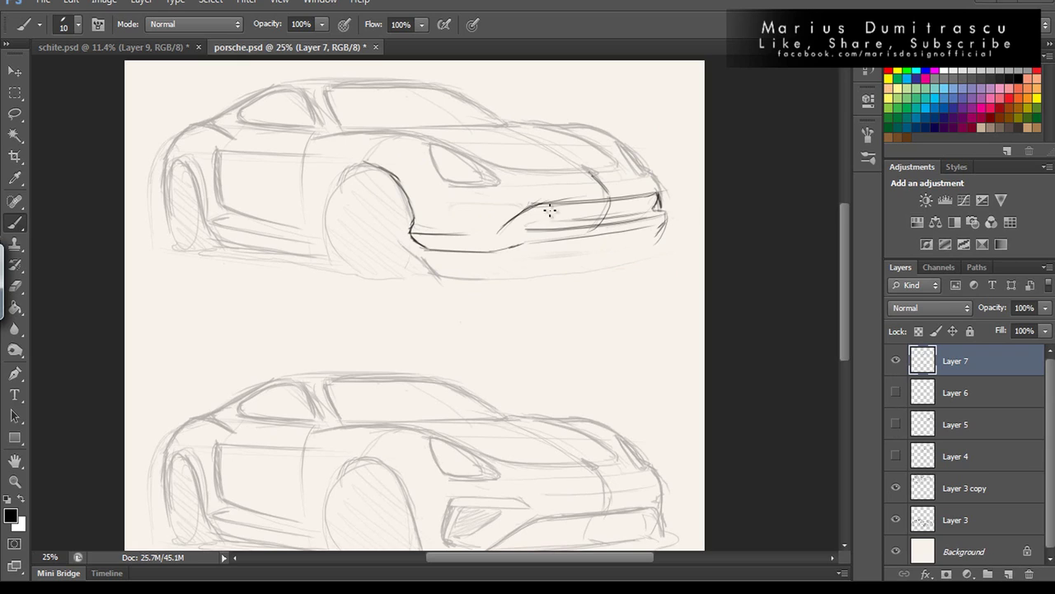
mouse_move(541, 221)
mouse_down()
mouse_move(650, 213)
mouse_move(572, 208)
mouse_move(651, 198)
mouse_up()
drag(415, 230, 467, 238)
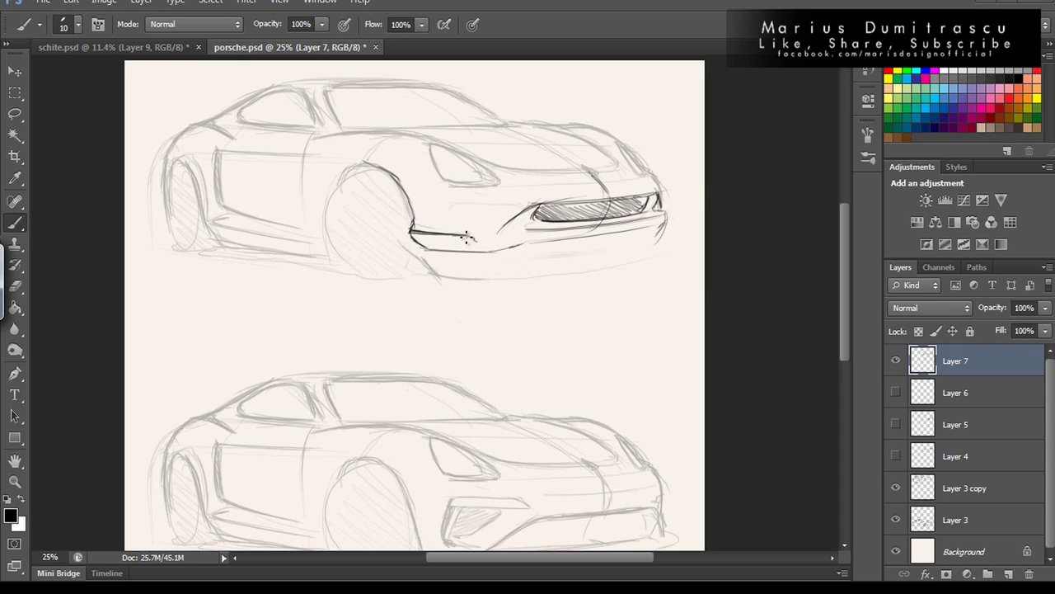
drag(597, 260, 644, 225)
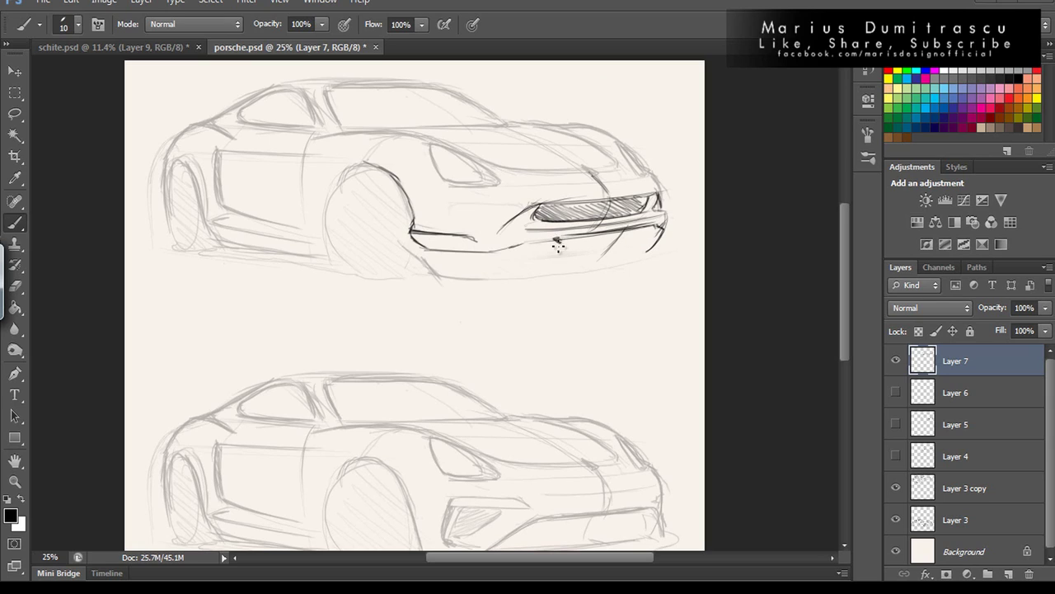
drag(564, 268, 640, 255)
mouse_move(553, 239)
mouse_down()
mouse_move(562, 269)
mouse_move(665, 225)
mouse_move(571, 240)
mouse_move(643, 260)
mouse_up()
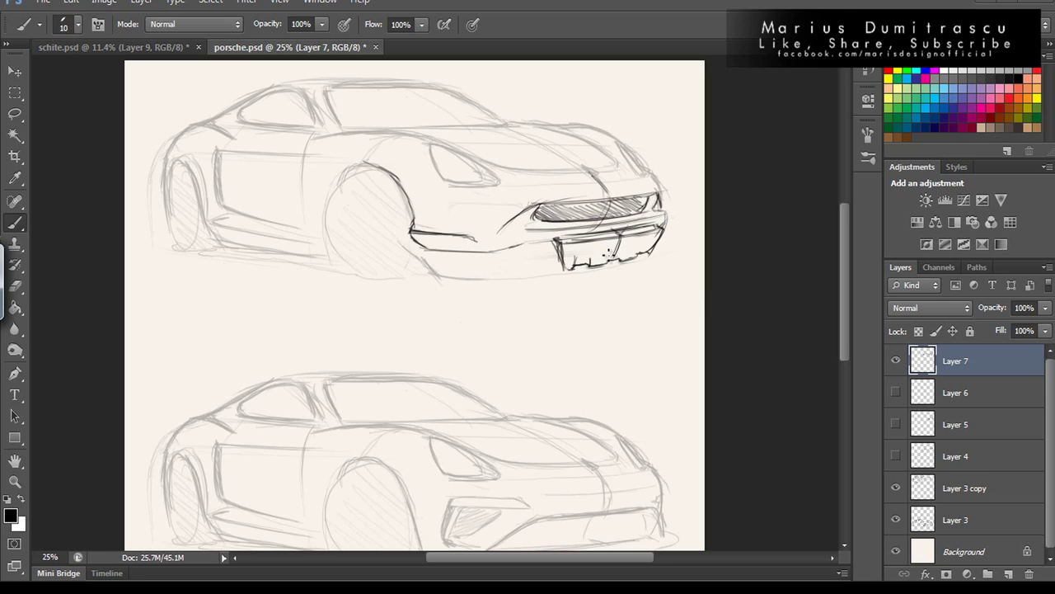
Draw and hatch a shading band along the lower bumper and extend the intake's bottom edge.
mouse_move(412, 235)
mouse_down()
mouse_move(495, 249)
mouse_move(554, 240)
mouse_up()
mouse_move(428, 256)
mouse_down()
mouse_move(561, 259)
mouse_move(555, 249)
mouse_move(573, 236)
mouse_up()
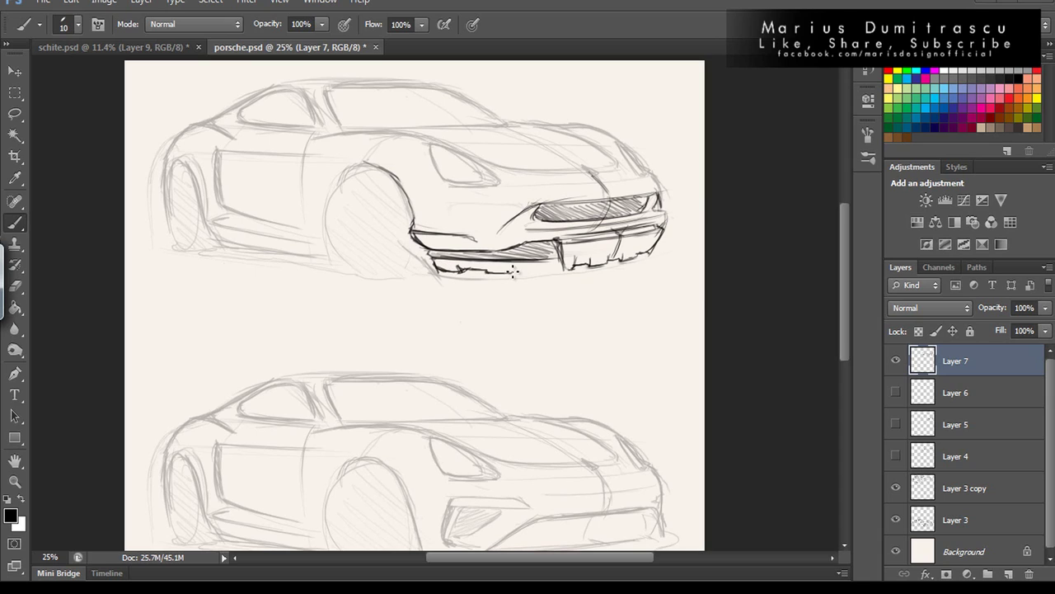
drag(513, 272, 565, 272)
Add a line beside the headlight and trace the front wheel arch in dark strokes.
mouse_move(458, 198)
mouse_down()
mouse_move(506, 201)
mouse_move(481, 212)
mouse_move(660, 195)
mouse_up()
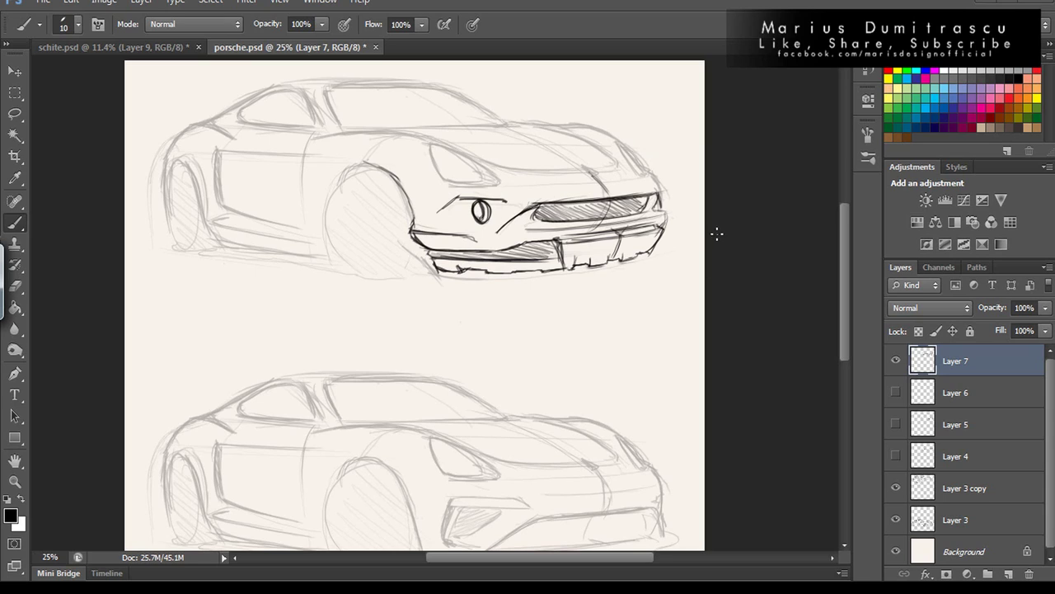
drag(353, 171, 389, 203)
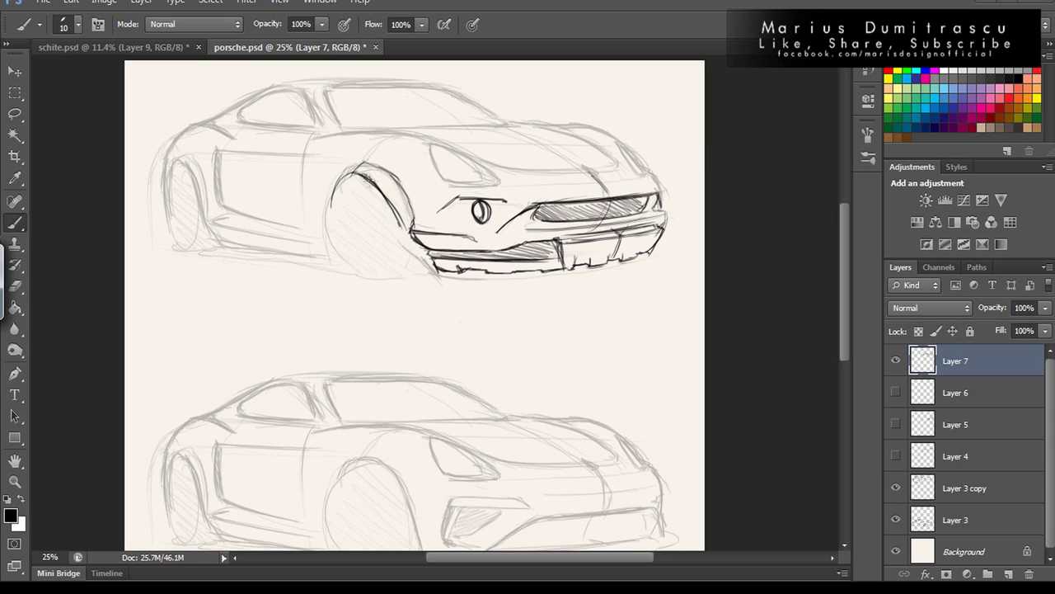
mouse_move(356, 171)
mouse_down()
mouse_move(410, 237)
mouse_move(403, 195)
mouse_move(422, 228)
mouse_up()
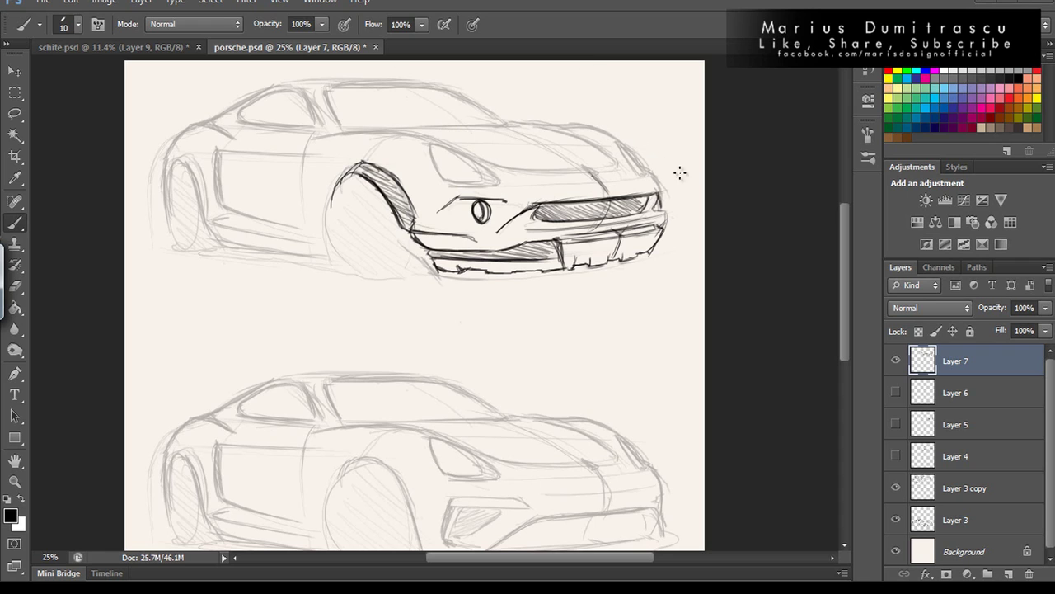
Select Layer 7 through Layer 3 copy and merge them into one layer.
shift+double_click(920, 488)
key(Escape)
right_click(540, 145)
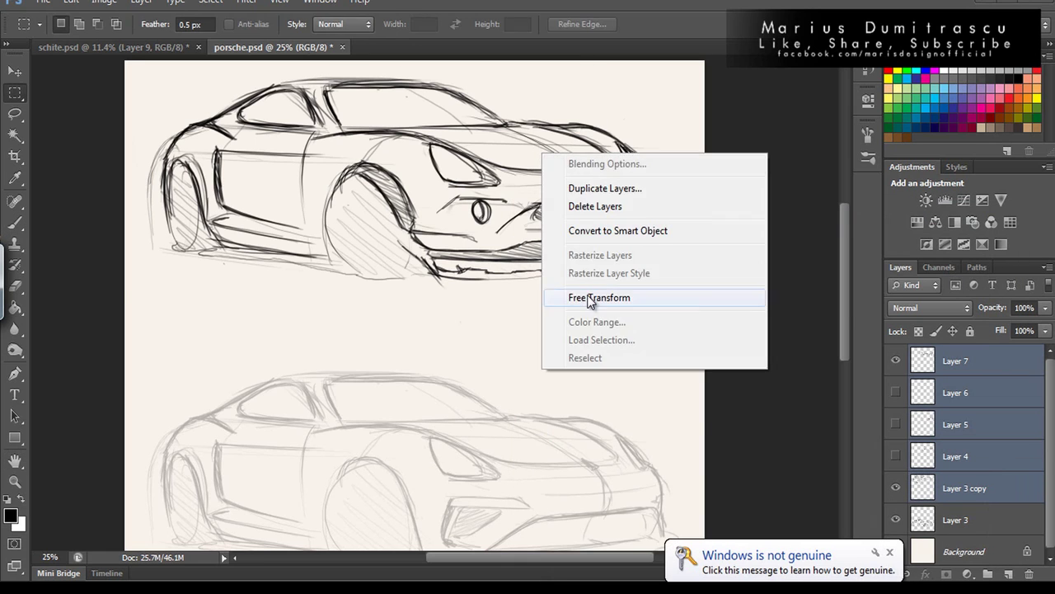
click(579, 299)
right_click(568, 157)
click(620, 393)
key(Return)
right_click(971, 417)
click(779, 380)
Free Transform the merged car sketch down to the centre of the page.
key(z)
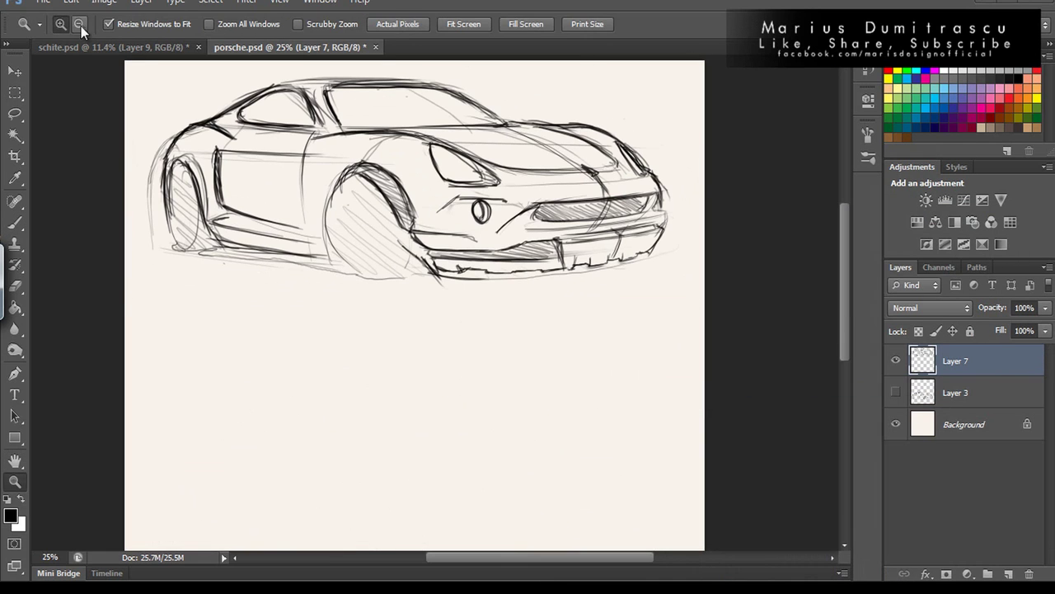
click(79, 25)
key(m)
right_click(506, 207)
click(544, 351)
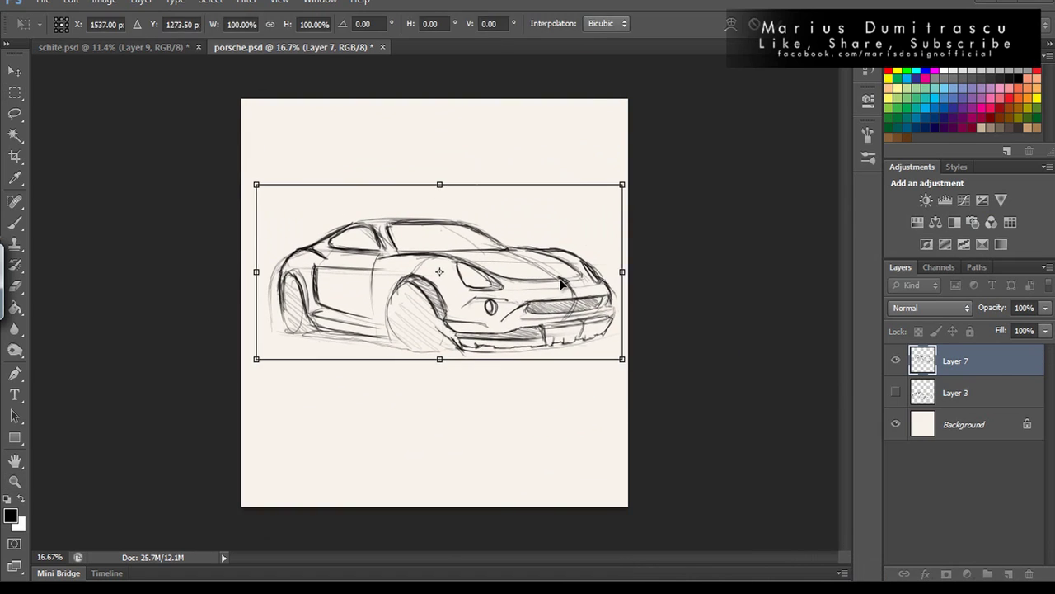
drag(320, 129, 333, 240)
key(Return)
key(z)
click(332, 240)
Darken the lower front bumper lines and erase the front wheel and stray strokes.
key(b)
drag(637, 331, 689, 327)
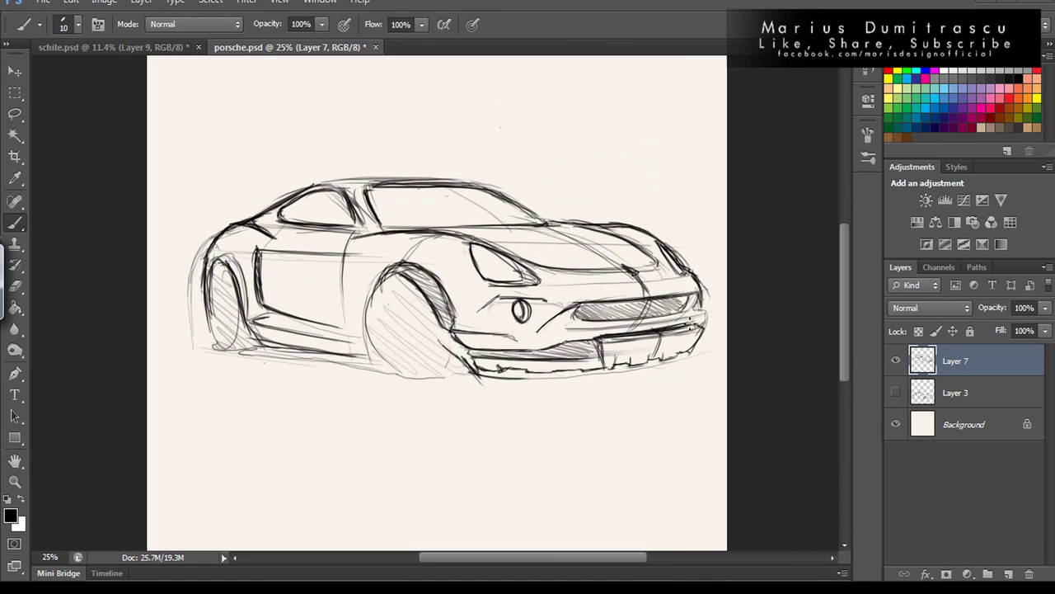
drag(597, 336, 699, 319)
drag(504, 352, 387, 347)
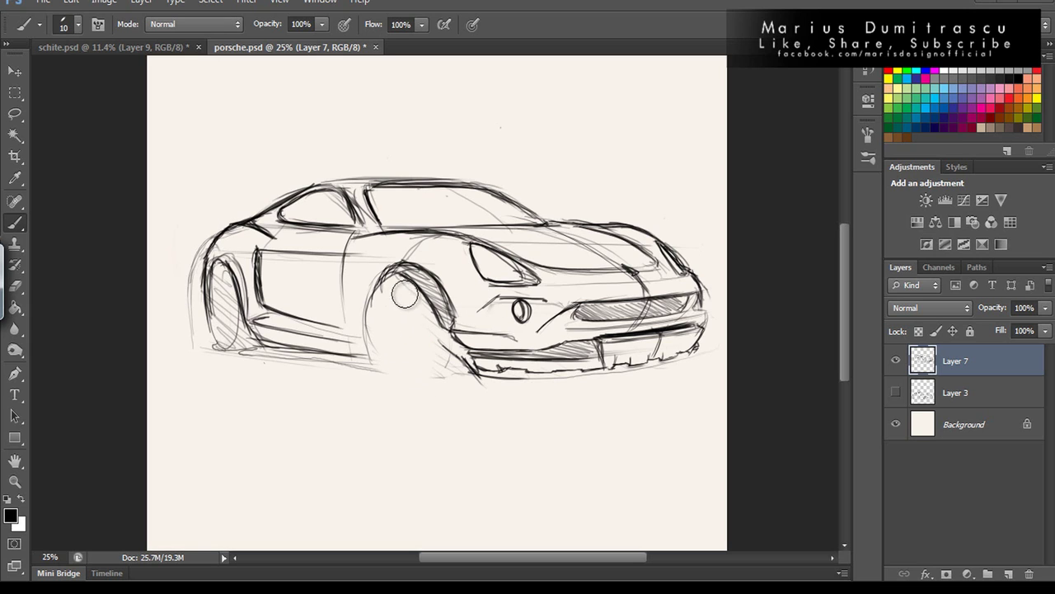
drag(396, 289, 445, 322)
drag(475, 376, 598, 378)
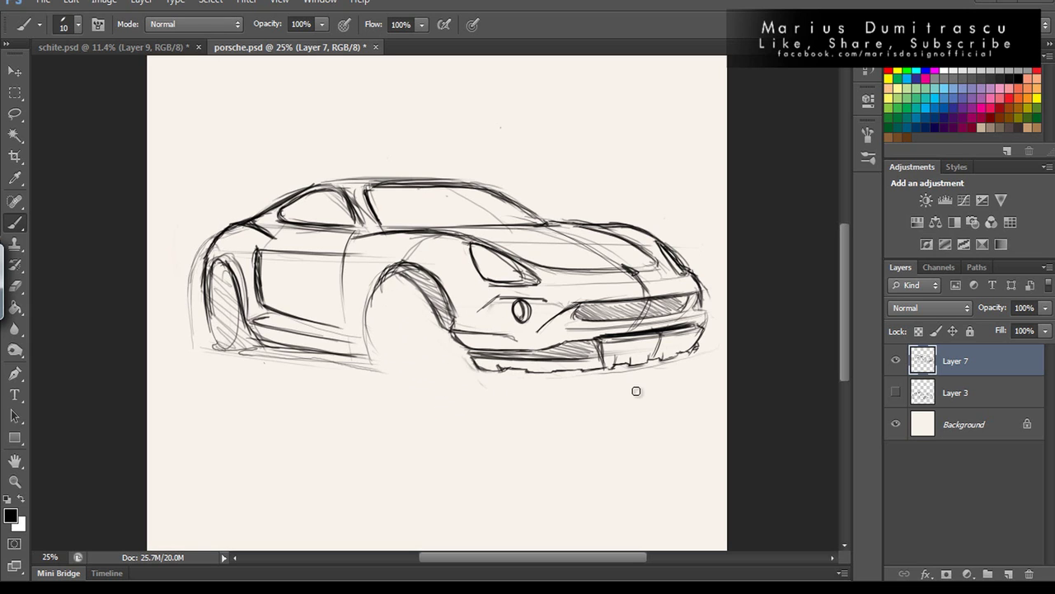
Lower the opacity of the merged Layer 7 sketch.
click(1000, 567)
double_click(985, 393)
drag(825, 282, 779, 283)
On a new Layer 8, draw bold door top, door edge and sill lines.
click(1018, 240)
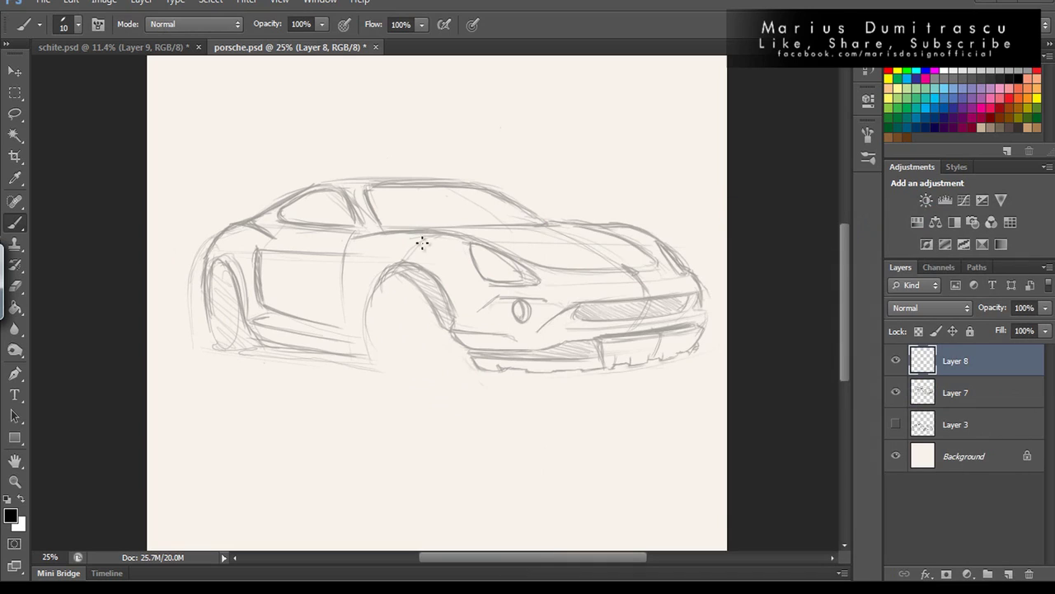
click(981, 360)
drag(227, 262, 362, 249)
mouse_move(275, 248)
mouse_down()
mouse_move(302, 306)
mouse_move(363, 326)
mouse_up()
drag(354, 231, 342, 312)
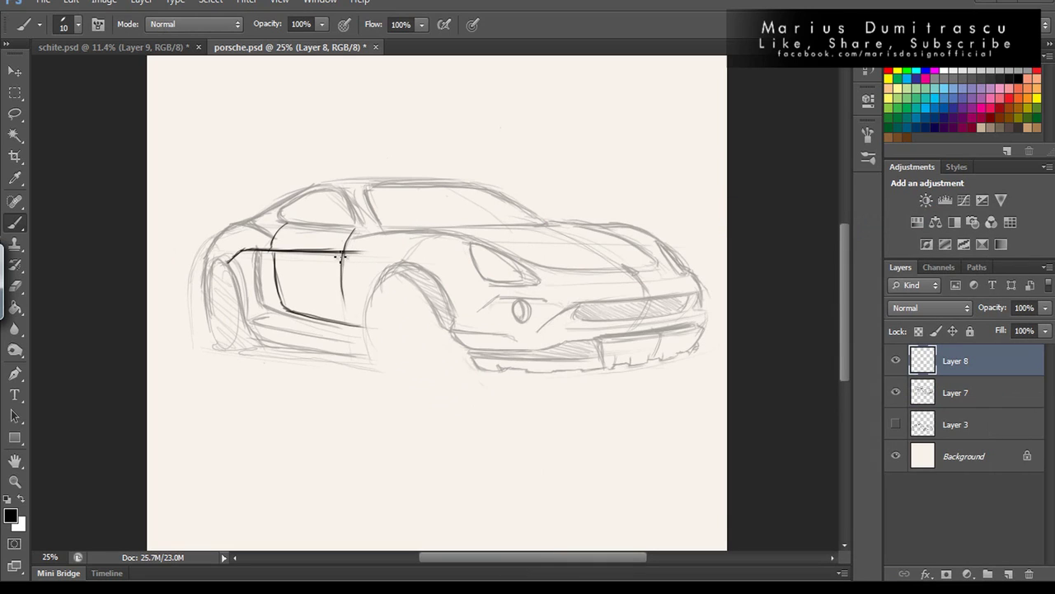
Duplicate Layer 7 at 34% opacity, hide the original, and return to Layer 8.
click(957, 393)
key(m)
right_click(956, 392)
click(837, 314)
key(Return)
click(896, 424)
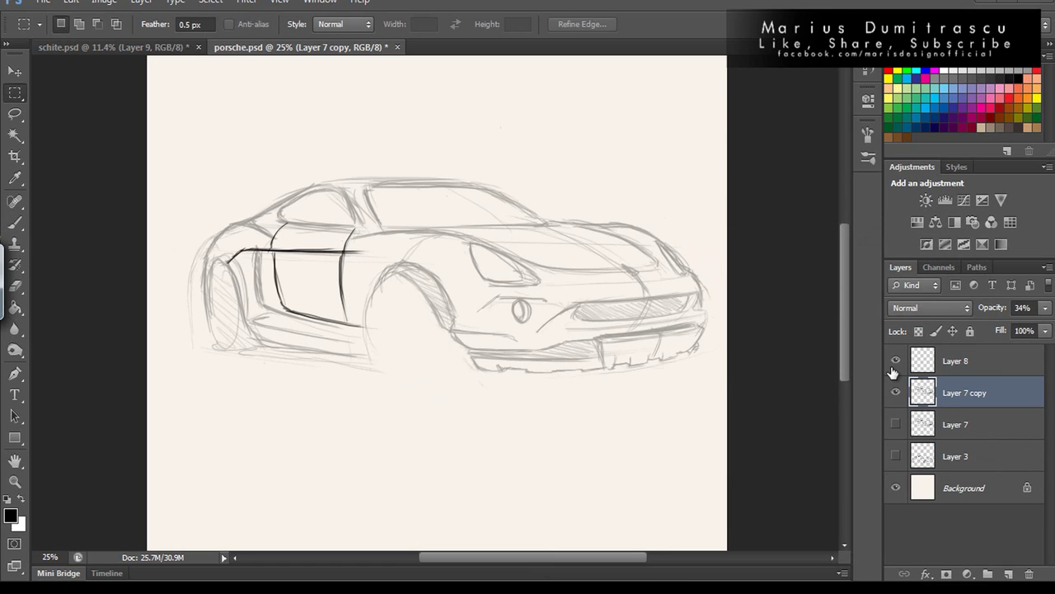
key(b)
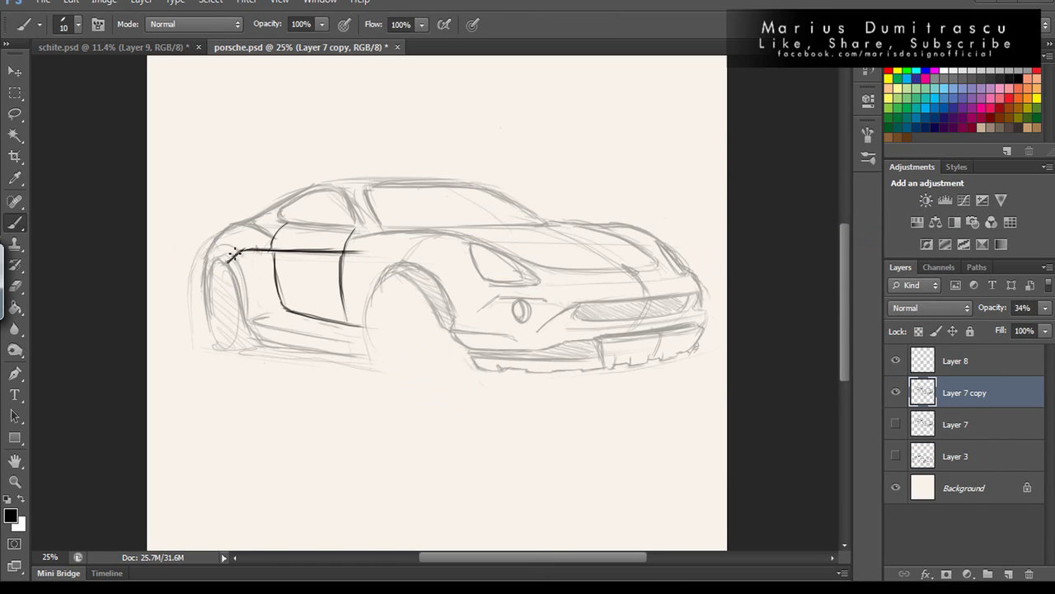
click(957, 360)
Draw and hatch the rear wheel arch in bold and extend the rear spoiler line.
mouse_move(241, 248)
mouse_down()
mouse_move(205, 257)
mouse_move(211, 302)
mouse_up()
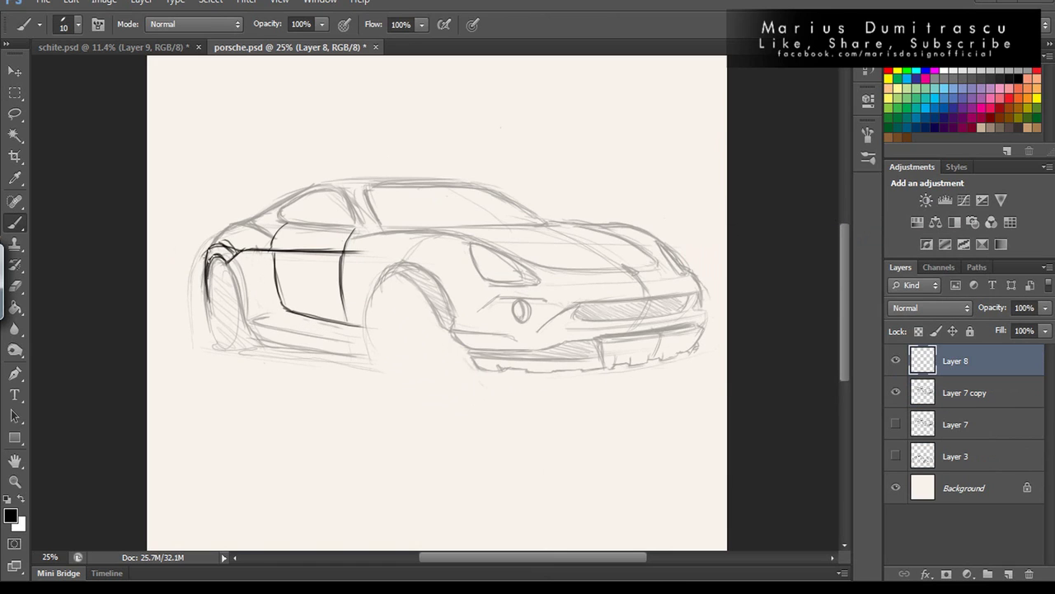
drag(212, 251, 367, 330)
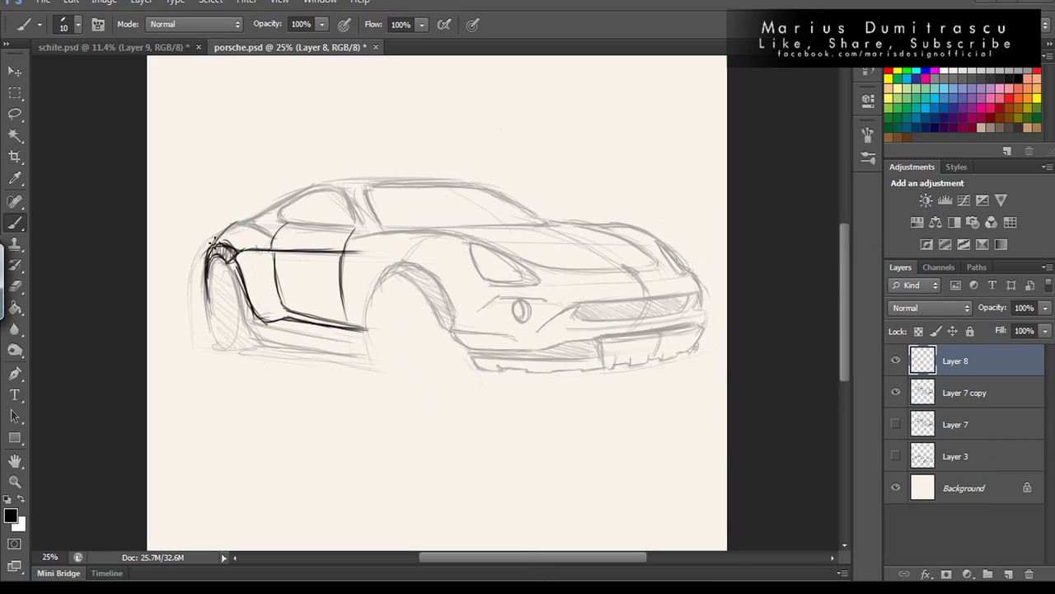
drag(258, 271, 272, 295)
drag(253, 246, 269, 290)
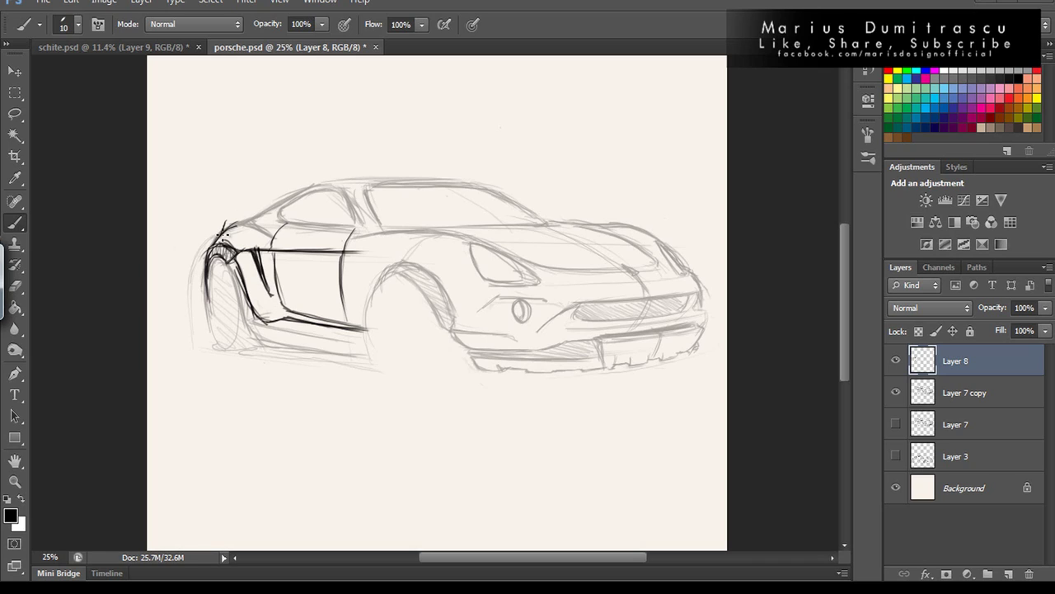
mouse_move(226, 214)
mouse_down()
mouse_move(360, 174)
mouse_move(377, 221)
mouse_up()
Sketch a raised roof line with a roof rack and darken the windshield edge to the hood.
drag(341, 175, 531, 174)
drag(417, 176, 467, 178)
drag(368, 179, 474, 181)
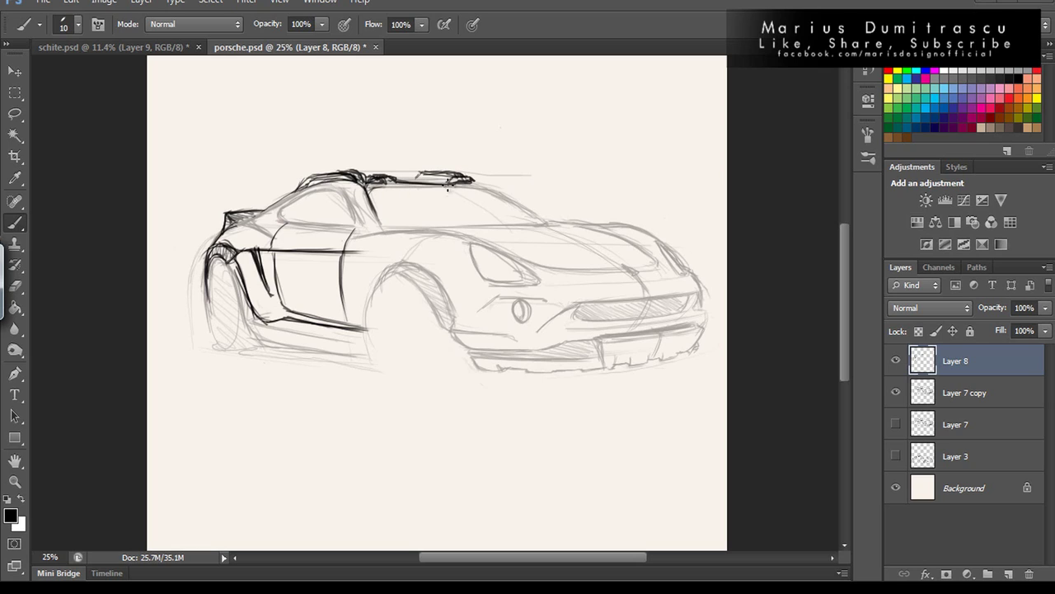
mouse_move(385, 188)
mouse_down()
mouse_move(495, 195)
mouse_move(539, 218)
mouse_up()
drag(377, 225, 458, 221)
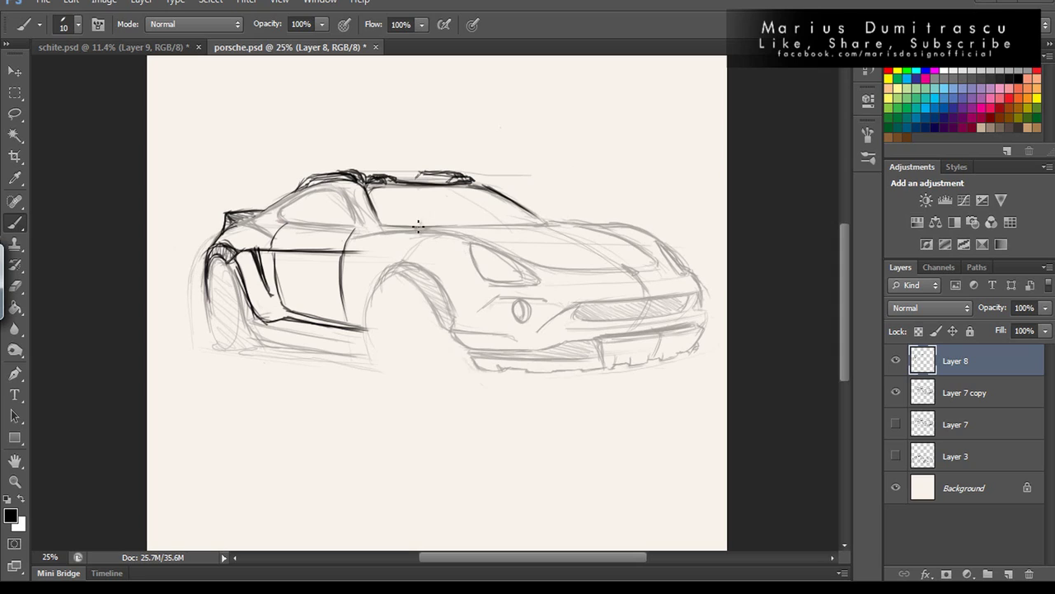
Trace the side window outline and A-pillar in bold and hatch the lower door sill.
drag(361, 224, 334, 188)
drag(284, 221, 323, 190)
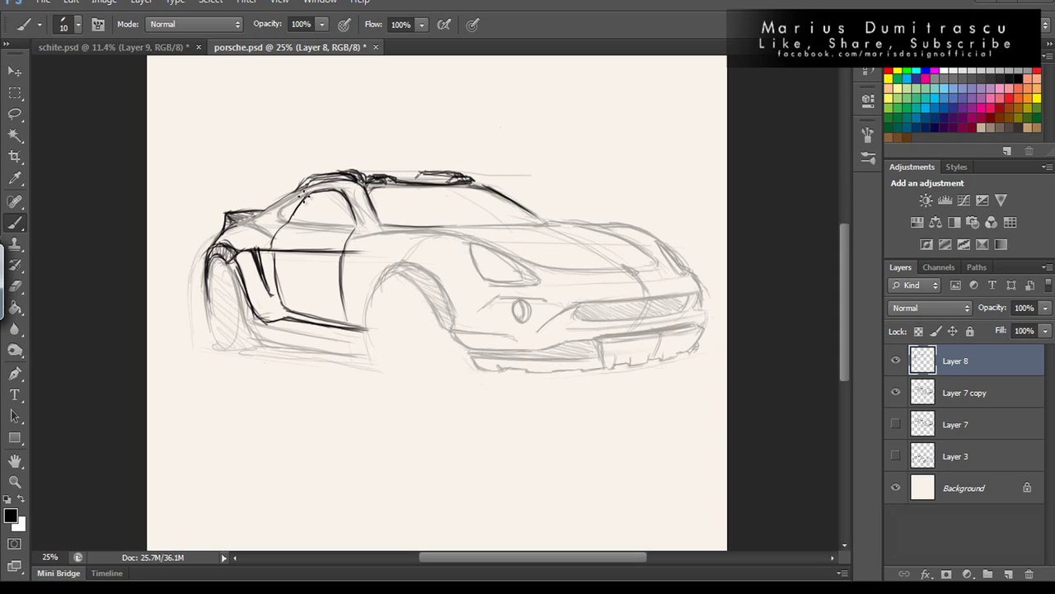
key(alt+bracketleft)
key(alt+bracketright)
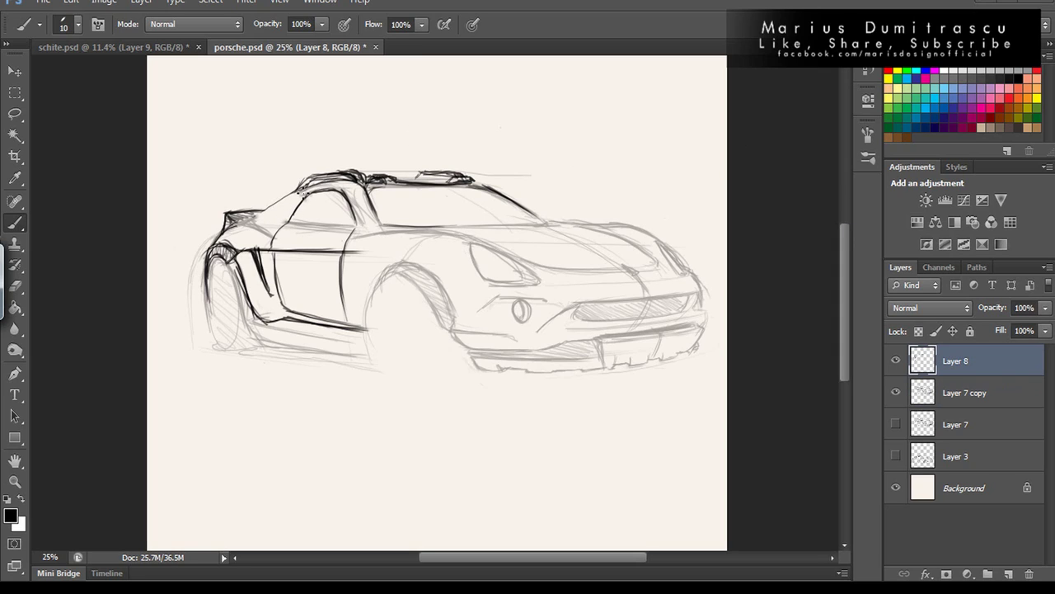
mouse_move(290, 205)
mouse_down()
mouse_move(328, 187)
mouse_move(262, 229)
mouse_move(266, 221)
mouse_up()
drag(335, 226, 269, 222)
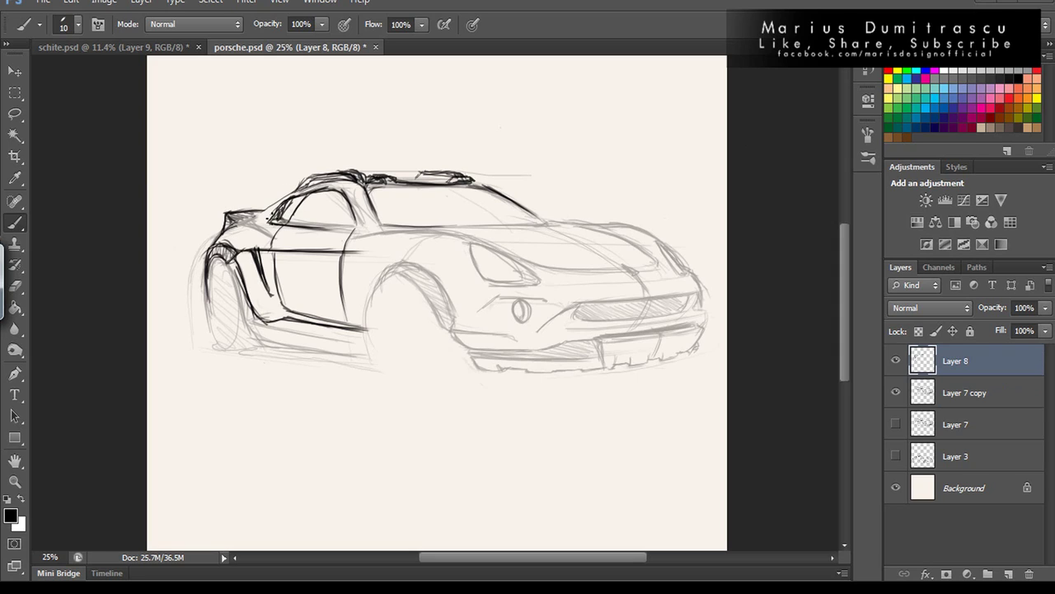
mouse_move(310, 191)
mouse_down()
mouse_move(285, 221)
mouse_move(236, 238)
mouse_move(304, 185)
mouse_up()
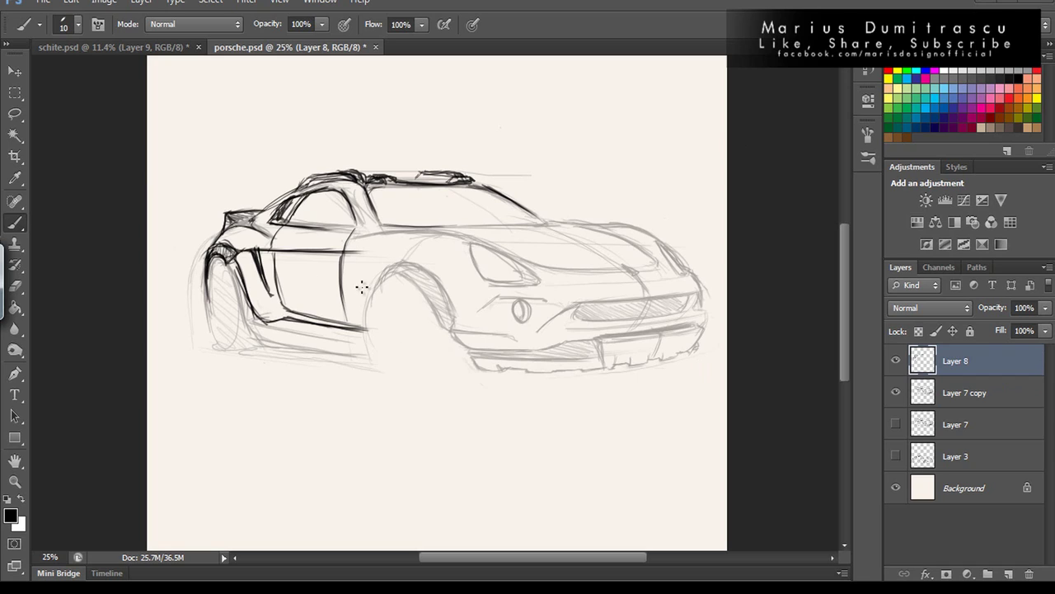
mouse_move(263, 330)
mouse_down()
mouse_move(370, 342)
mouse_move(264, 317)
mouse_up()
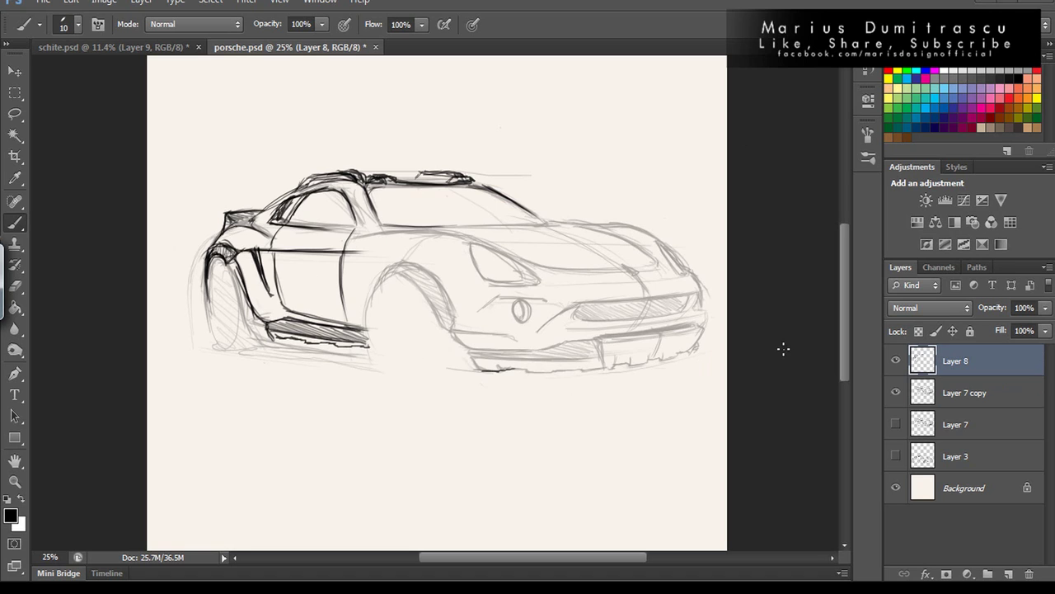
Adjust the blending settings of the faded Layer 7 copy sketch, then return to Layer 8.
click(989, 392)
double_click(1010, 392)
click(964, 245)
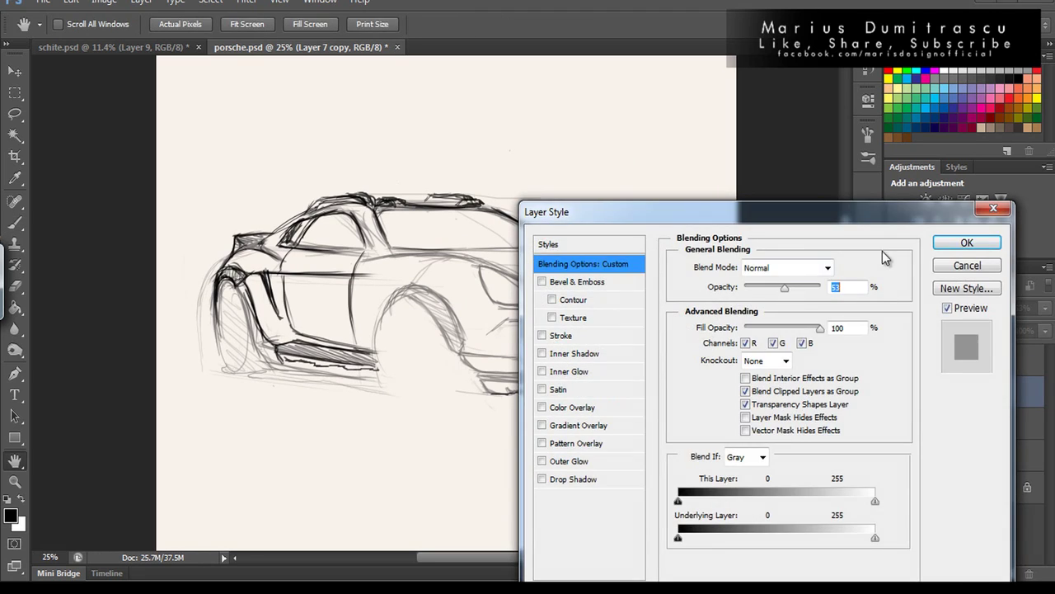
key(ctrl+shift+alt+n)
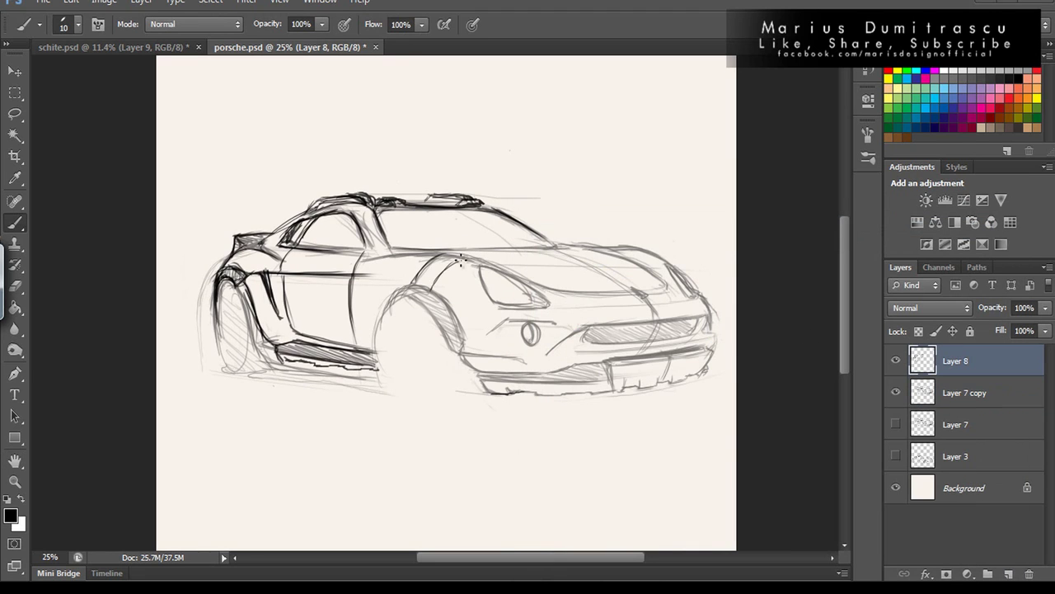
Darken the front wheel arch, hood base line, hood scoop and headlight's left edge.
mouse_move(459, 260)
mouse_down()
mouse_move(418, 282)
mouse_move(427, 285)
mouse_up()
mouse_move(489, 247)
mouse_down()
mouse_move(537, 238)
mouse_move(597, 256)
mouse_up()
drag(532, 262, 564, 241)
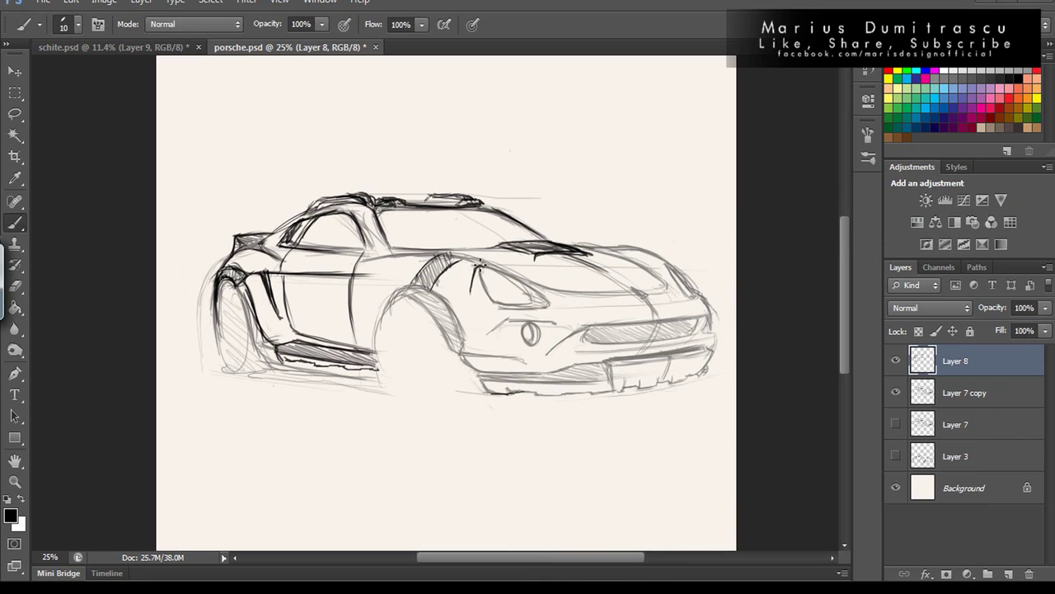
drag(479, 264, 467, 312)
drag(478, 267, 464, 313)
Draw a thin vertical guide line and erase faint strokes around the rear wheel and sill.
double_click(921, 393)
key(Escape)
key(z)
alt+click(353, 330)
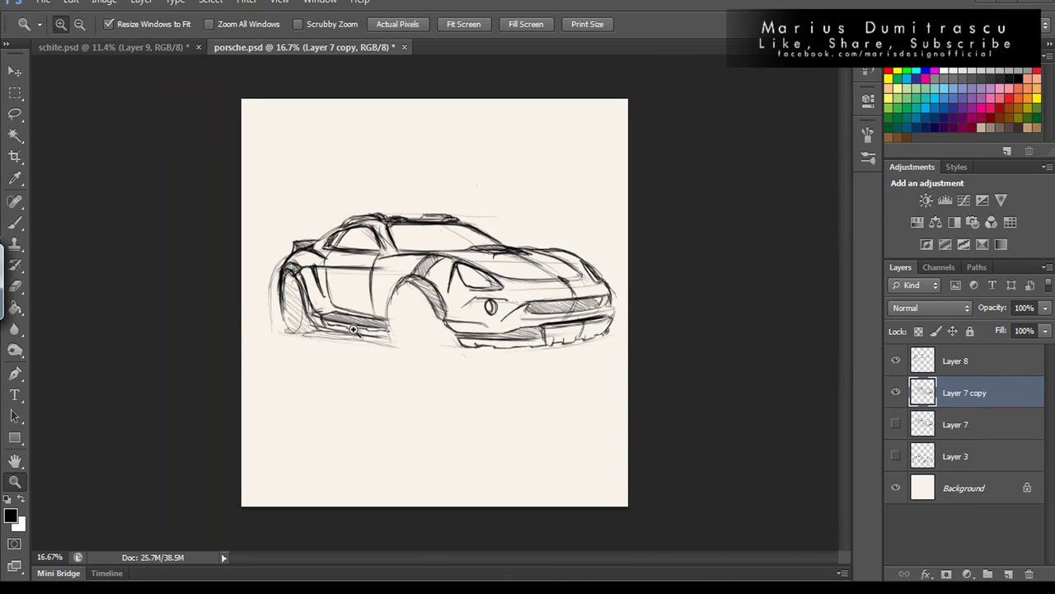
click(353, 330)
key(b)
drag(429, 257, 429, 392)
mouse_move(246, 326)
mouse_down()
mouse_move(235, 247)
mouse_move(238, 339)
mouse_move(330, 334)
mouse_move(393, 346)
mouse_move(387, 369)
mouse_up()
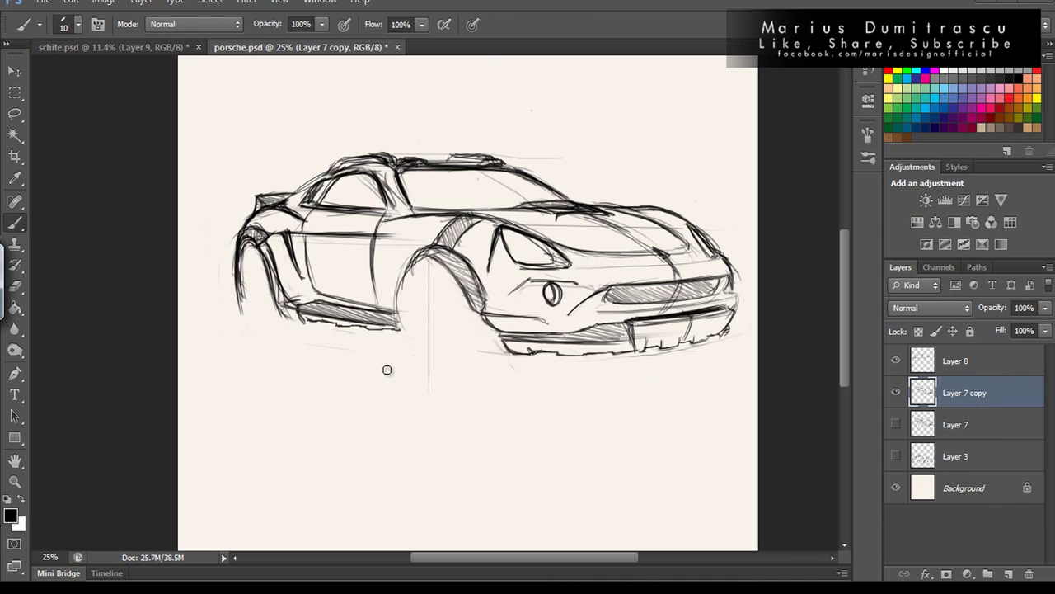
On Layer 8, sketch a ground guide line, bold the rear sill and darken the rear wheel arch.
key(alt+bracketright)
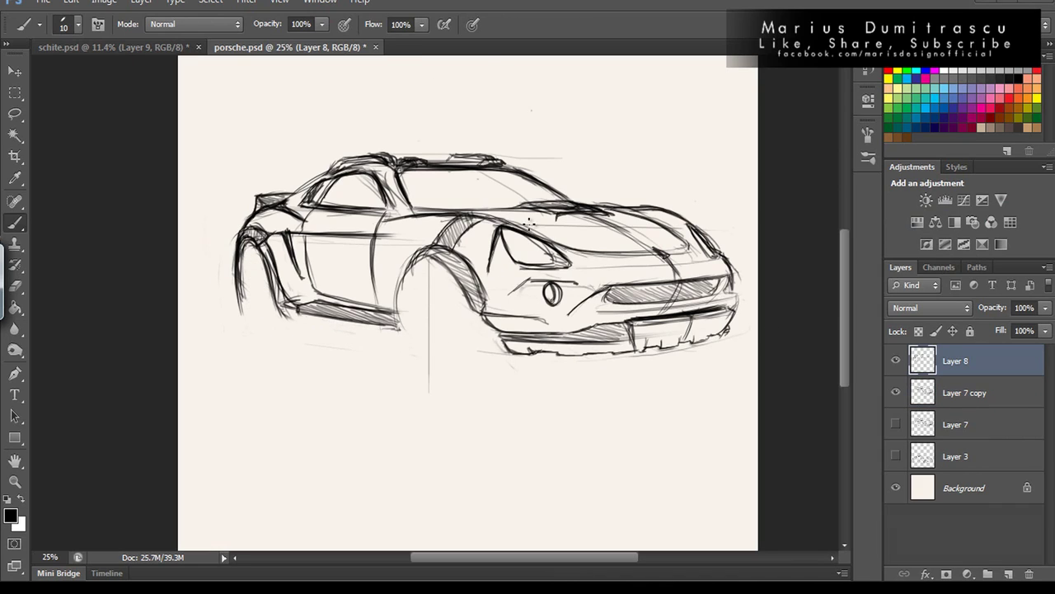
drag(292, 323, 506, 363)
mouse_move(301, 313)
mouse_down()
mouse_move(323, 331)
mouse_move(371, 338)
mouse_up()
drag(310, 322, 384, 334)
mouse_move(272, 247)
mouse_down()
mouse_move(280, 295)
mouse_move(301, 323)
mouse_move(292, 318)
mouse_up()
mouse_move(247, 235)
mouse_down()
mouse_move(249, 369)
mouse_move(330, 338)
mouse_up()
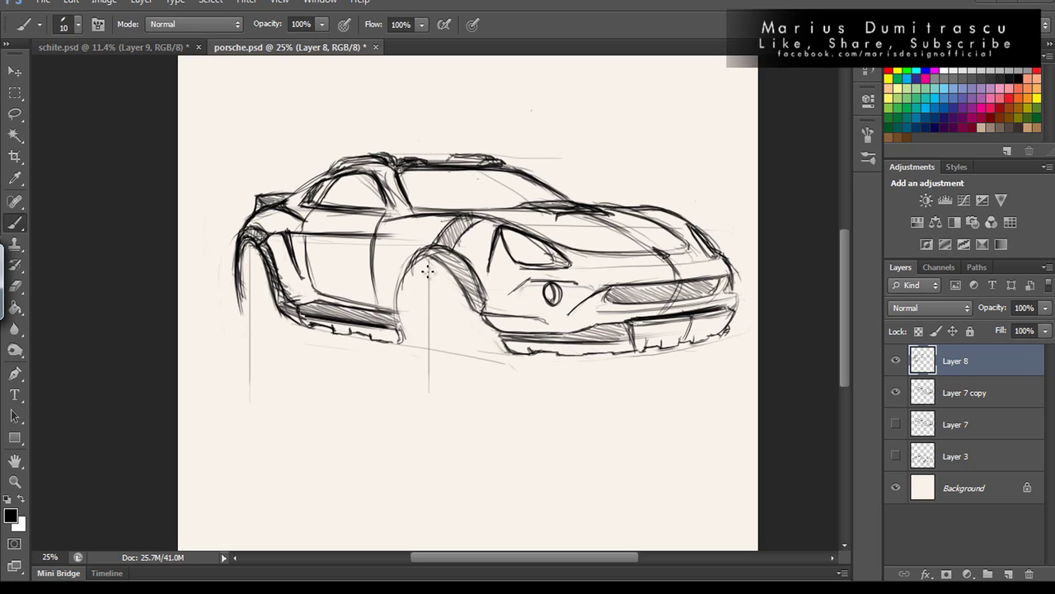
Add vertical construction lines at the wheel positions, the front bumper edge and a long ground line.
drag(430, 272, 430, 419)
drag(714, 338, 714, 414)
mouse_move(738, 284)
mouse_down()
mouse_move(711, 400)
mouse_move(527, 422)
mouse_up()
mouse_move(746, 387)
mouse_down()
mouse_move(528, 423)
mouse_move(405, 416)
mouse_move(306, 377)
mouse_move(264, 384)
mouse_up()
Sketch strokes under the side skirt and front bumper, and darken and hatch the rear wheel arch.
mouse_move(315, 328)
mouse_down()
mouse_move(323, 356)
mouse_move(408, 376)
mouse_move(386, 360)
mouse_up()
mouse_move(536, 363)
mouse_down()
mouse_move(618, 373)
mouse_move(693, 362)
mouse_move(655, 356)
mouse_up()
mouse_move(244, 272)
mouse_down()
mouse_move(254, 363)
mouse_move(240, 263)
mouse_move(269, 381)
mouse_up()
drag(234, 338, 277, 376)
drag(252, 313, 280, 381)
mouse_move(240, 264)
mouse_down()
mouse_move(301, 363)
mouse_move(263, 271)
mouse_up()
drag(281, 334, 375, 398)
On a new layer, hatch a diagonal ground shadow from the rear wheel to the front bumper.
key(ctrl+alt+z)
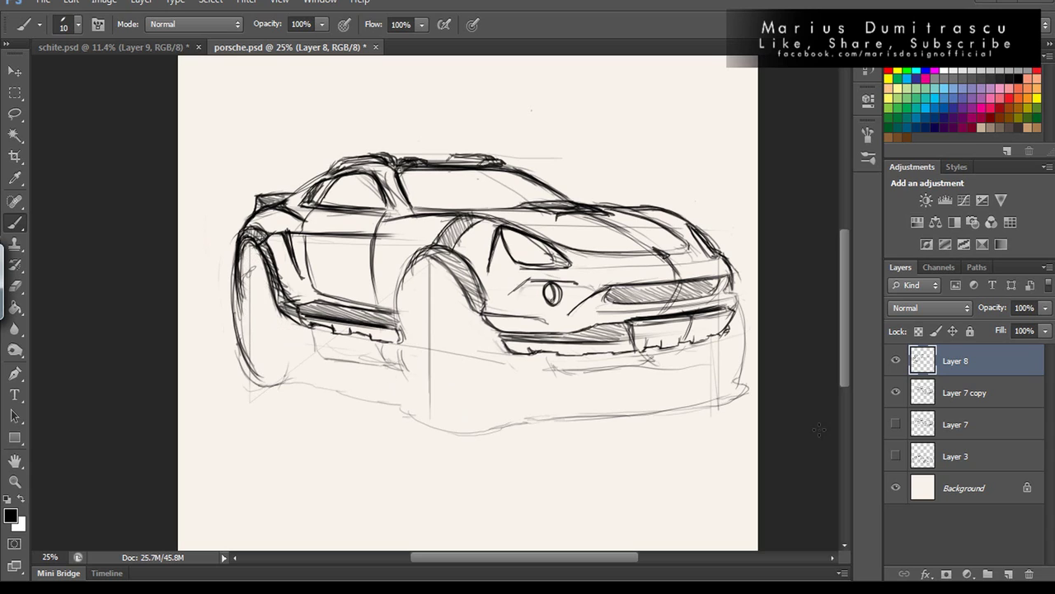
click(1009, 573)
drag(247, 338, 280, 379)
drag(239, 307, 296, 377)
mouse_move(280, 326)
mouse_down()
mouse_move(234, 234)
mouse_move(367, 392)
mouse_up()
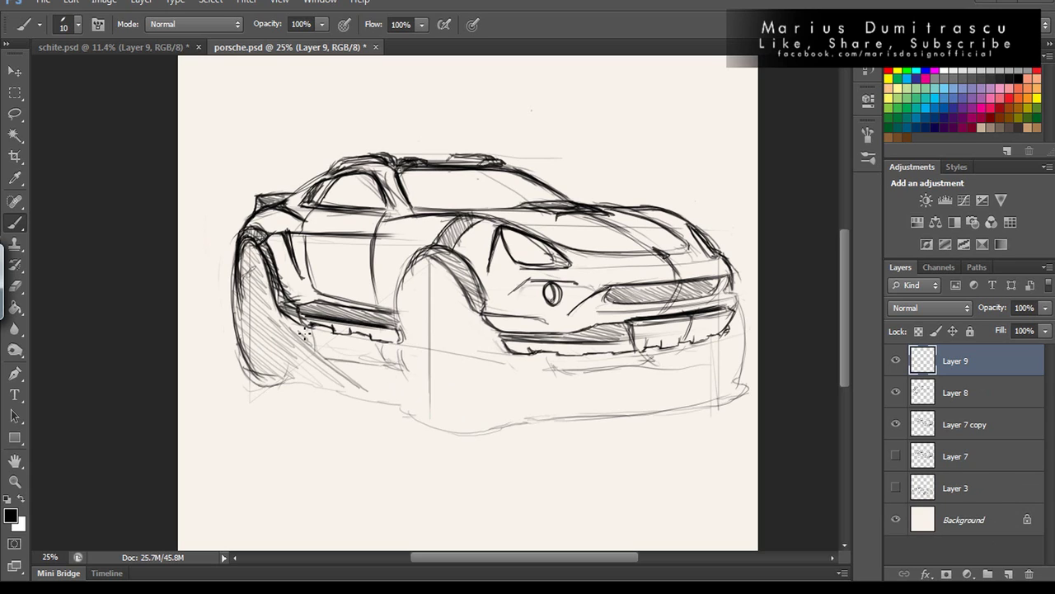
drag(288, 361, 396, 404)
drag(351, 362, 458, 430)
drag(396, 280, 531, 421)
drag(462, 310, 561, 413)
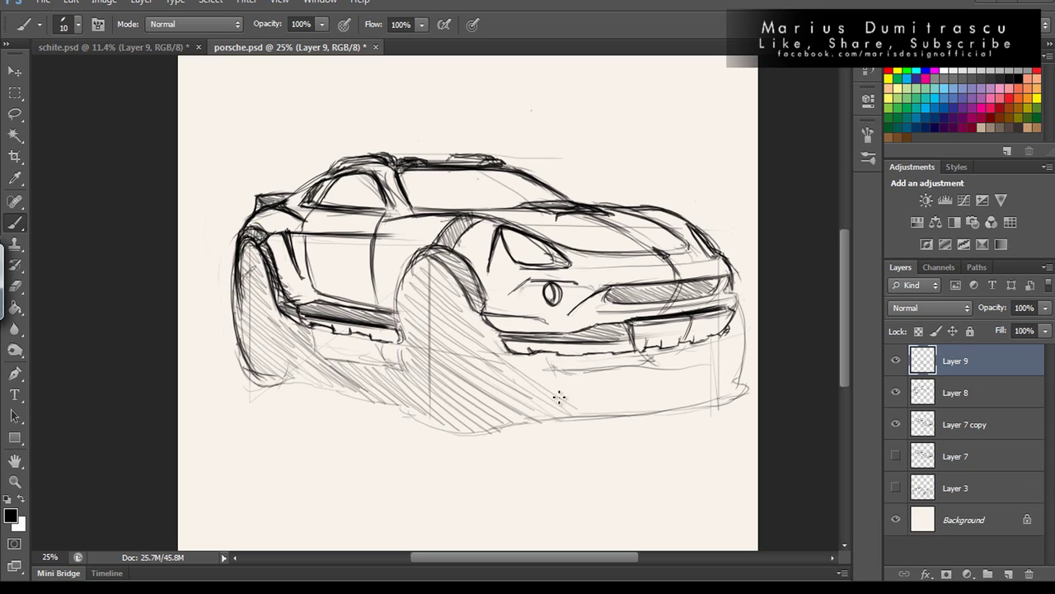
drag(561, 353, 681, 411)
drag(635, 353, 719, 328)
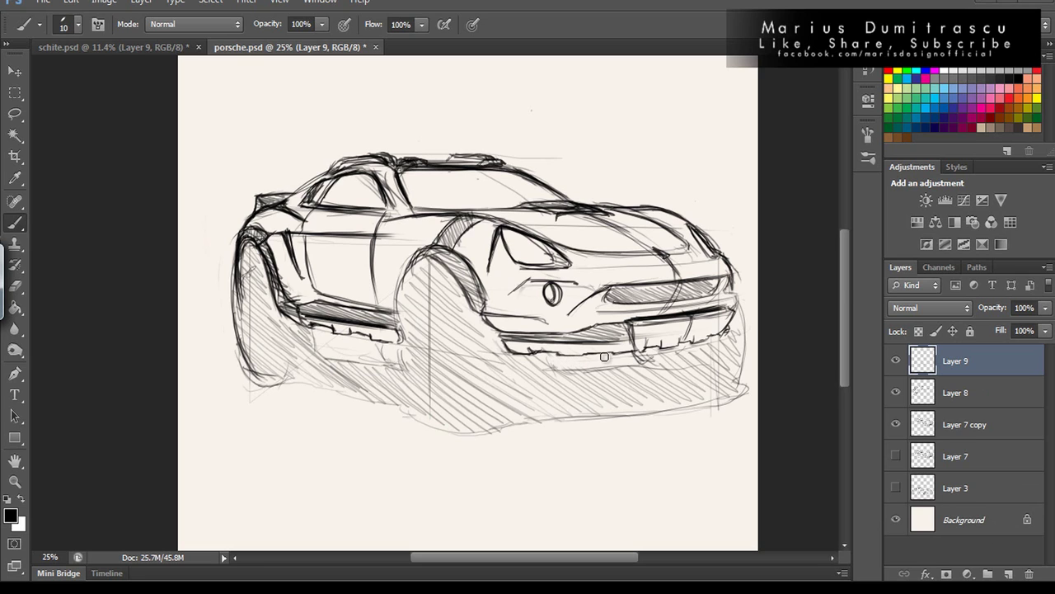
On another new layer, make a tilted elliptical selection over the front wheel.
key(ctrl+shift+alt+n)
ctrl+click(614, 276)
key(ctrl+minus)
right_click(14, 93)
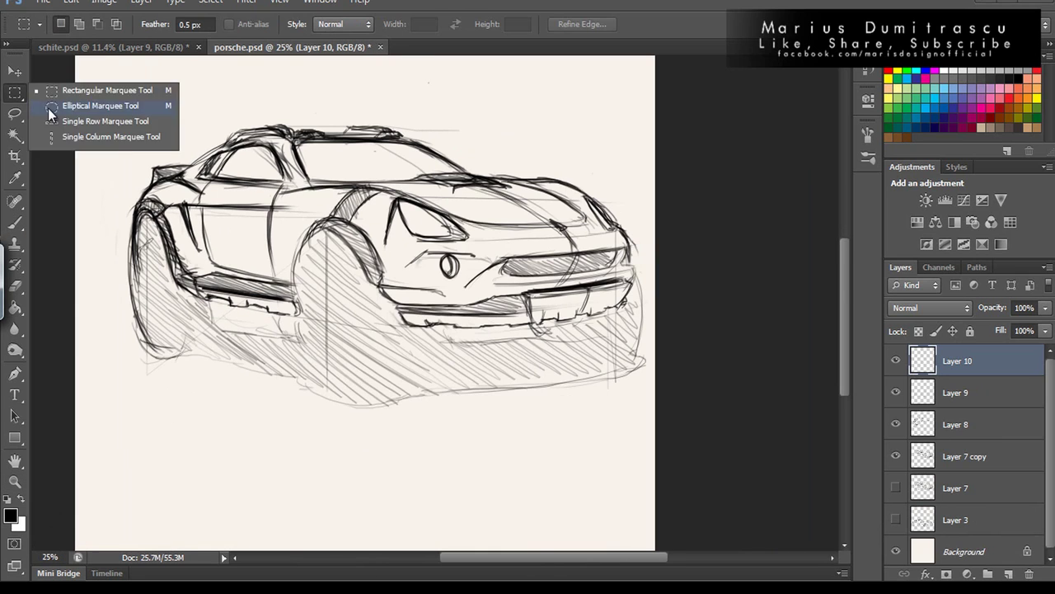
click(83, 94)
mouse_move(296, 260)
mouse_down()
mouse_move(387, 400)
mouse_move(350, 391)
mouse_up()
key(ctrl+t)
key(Return)
Fill the front wheel oval with dark diagonal hatching and deselect.
key(b)
drag(295, 350, 339, 397)
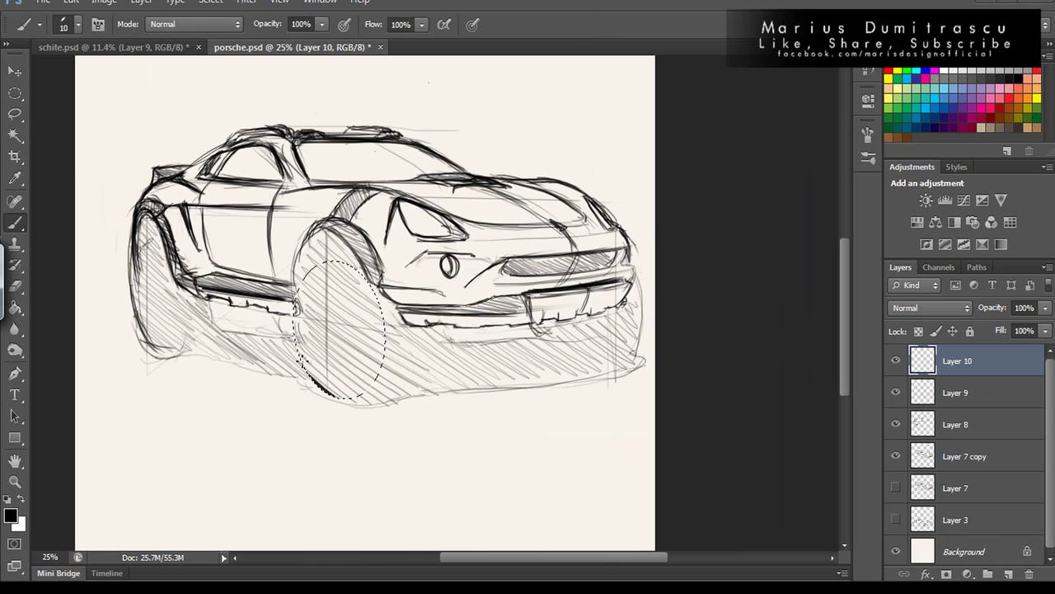
drag(279, 303, 379, 387)
drag(297, 330, 377, 393)
drag(301, 297, 381, 363)
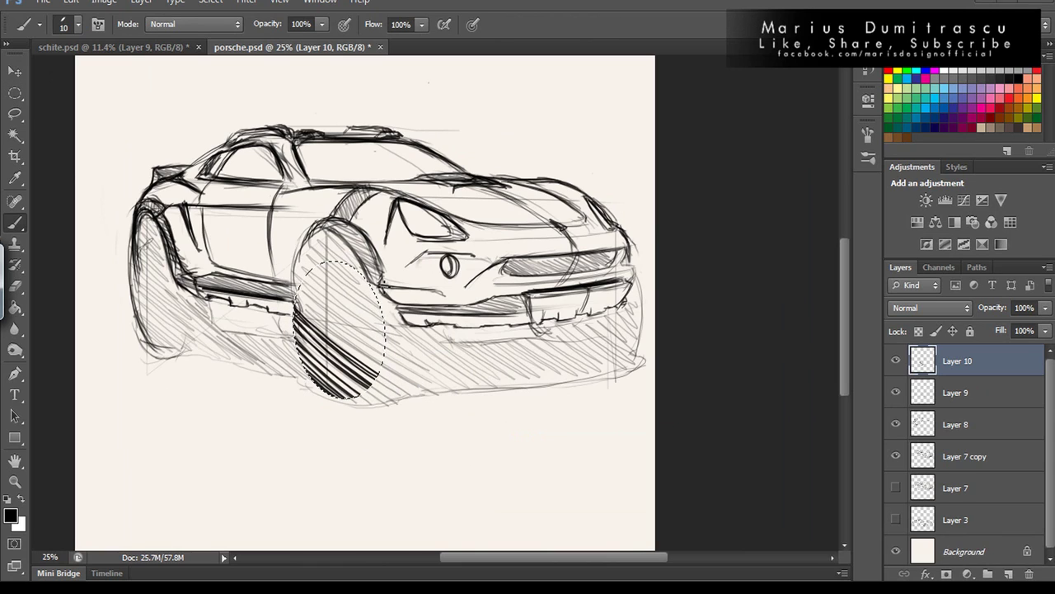
drag(314, 272, 385, 330)
drag(299, 289, 384, 359)
mouse_move(379, 273)
mouse_down()
mouse_move(314, 388)
mouse_move(363, 288)
mouse_up()
key(ctrl+d)
Select an oval over the rear wheel on a new layer, hatch it dark and deselect.
key(m)
right_click(276, 221)
mouse_move(125, 245)
mouse_down()
mouse_move(170, 359)
mouse_move(151, 357)
mouse_up()
click(341, 419)
key(Return)
click(1008, 573)
key(b)
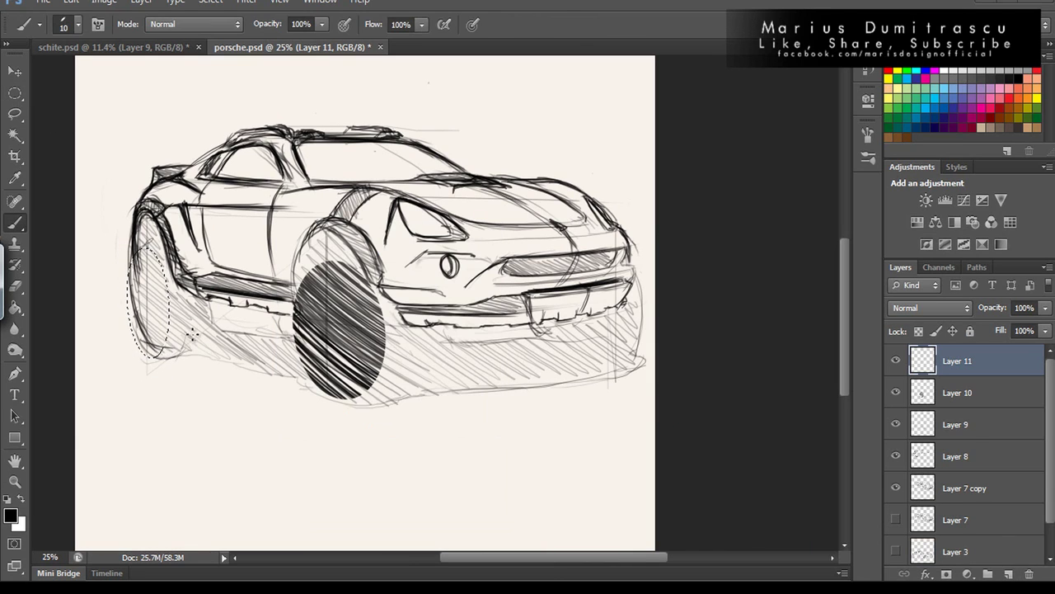
drag(164, 305, 132, 354)
mouse_move(169, 264)
mouse_down()
mouse_move(128, 330)
mouse_move(136, 297)
mouse_move(130, 354)
mouse_up()
key(ctrl+d)
Shade the wedge behind the front wheel dark and darken the front bumper's right edge.
key(m)
key(b)
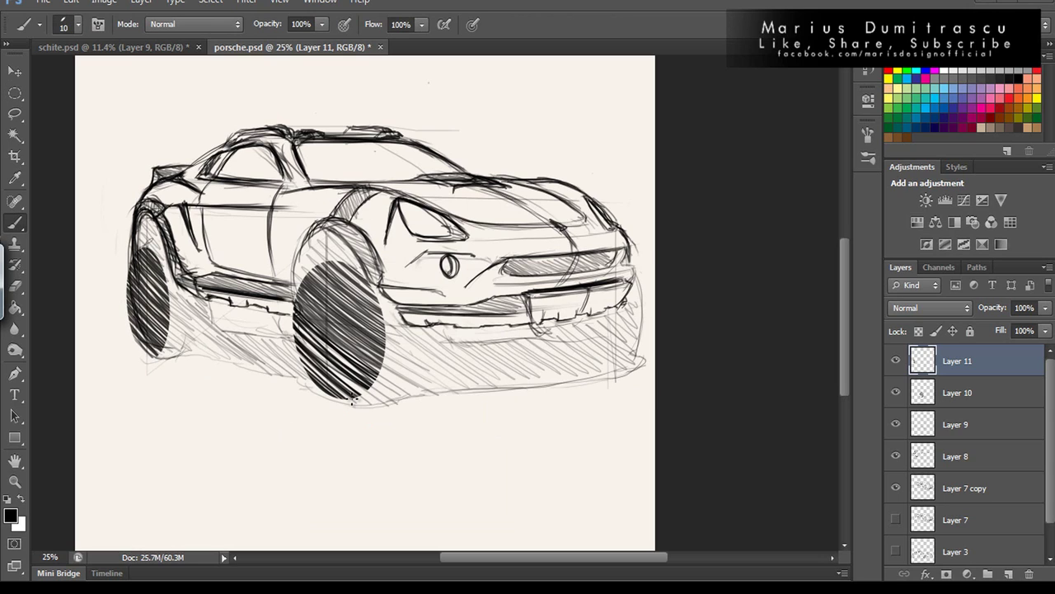
drag(441, 346, 421, 388)
drag(404, 306, 387, 371)
drag(435, 338, 393, 367)
drag(445, 315, 394, 358)
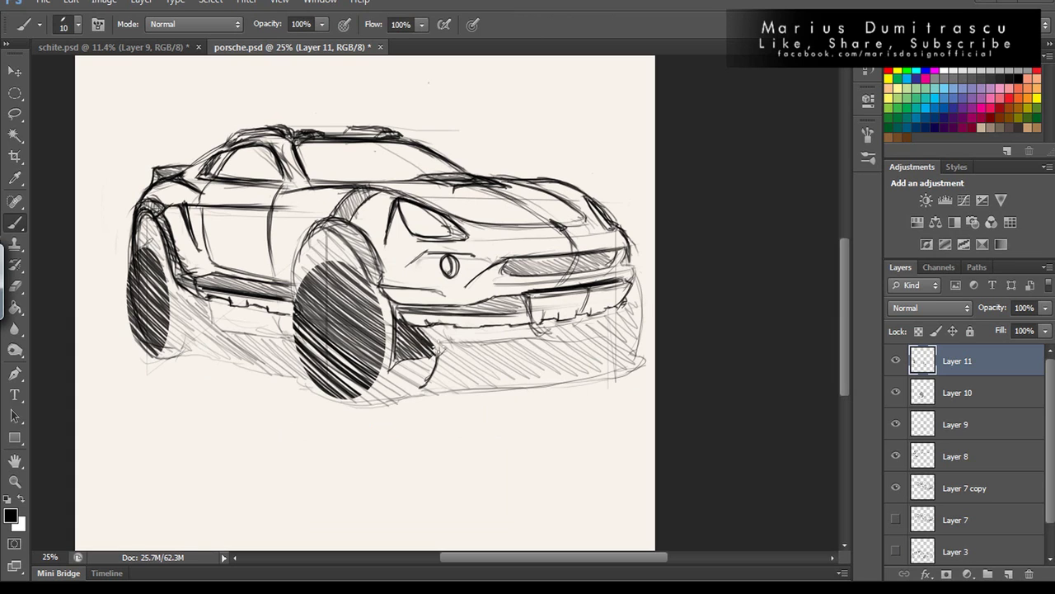
drag(636, 280, 641, 359)
Duplicate the front wheel hatching layer (Layer 10) and move the copy toward the front.
click(956, 392)
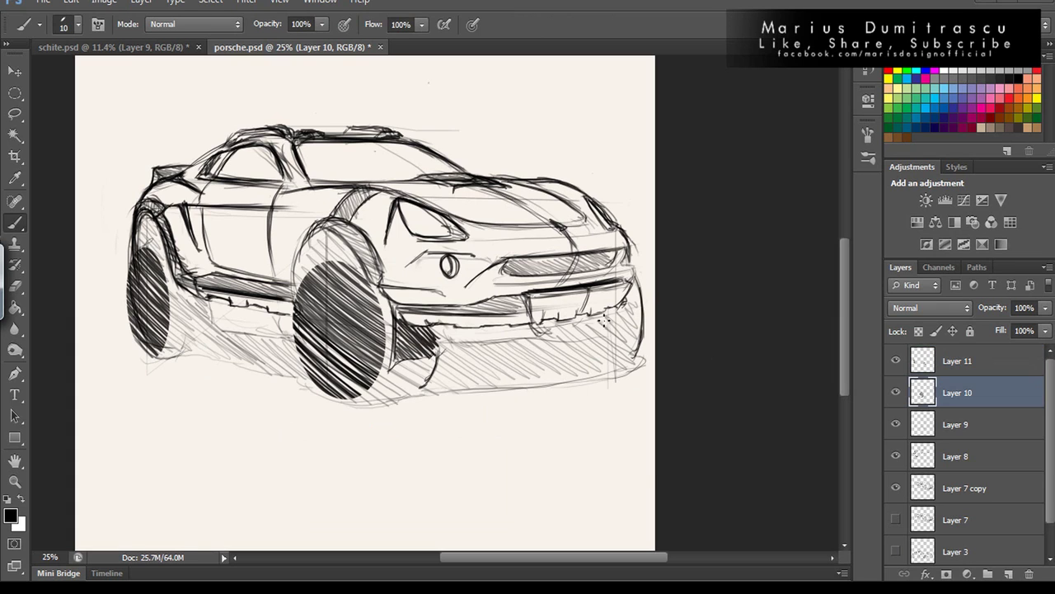
key(m)
drag(956, 392, 1009, 573)
click(636, 173)
drag(442, 280, 698, 271)
double_click(921, 373)
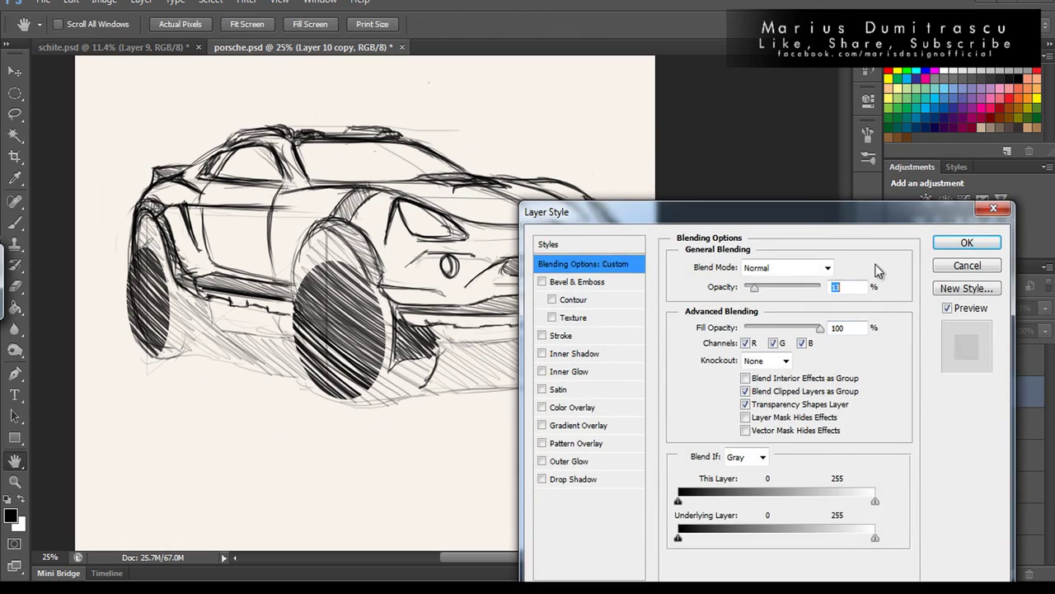
key(Escape)
key(ctrl+z)
click(956, 360)
Stretch the copied shading under the bumper, hatch the bumper's right corner, and hide Layer 10 copy.
key(b)
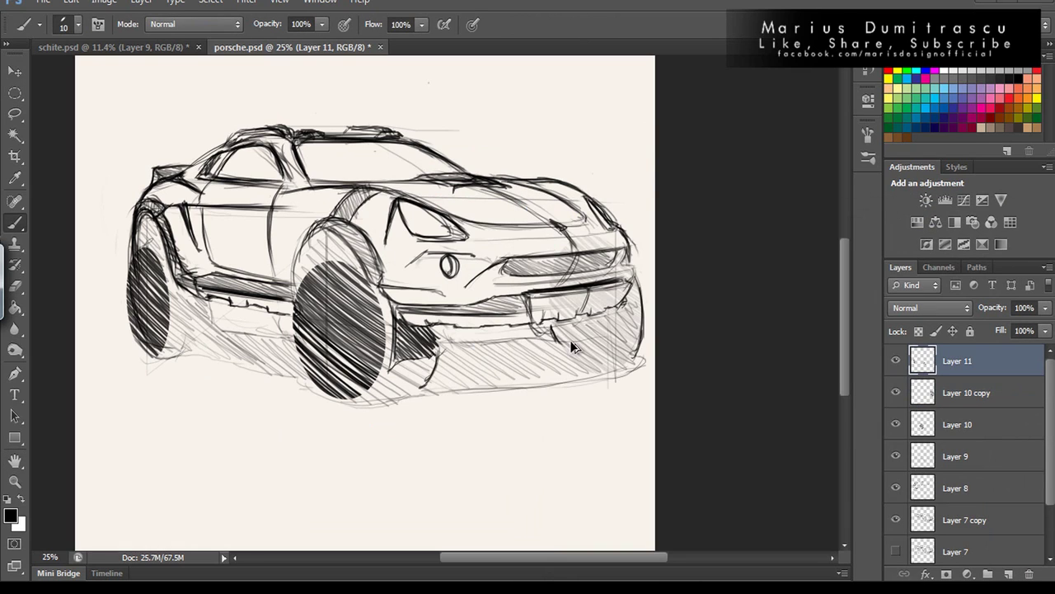
key(alt+bracketleft)
drag(572, 346, 606, 345)
key(alt+bracketright)
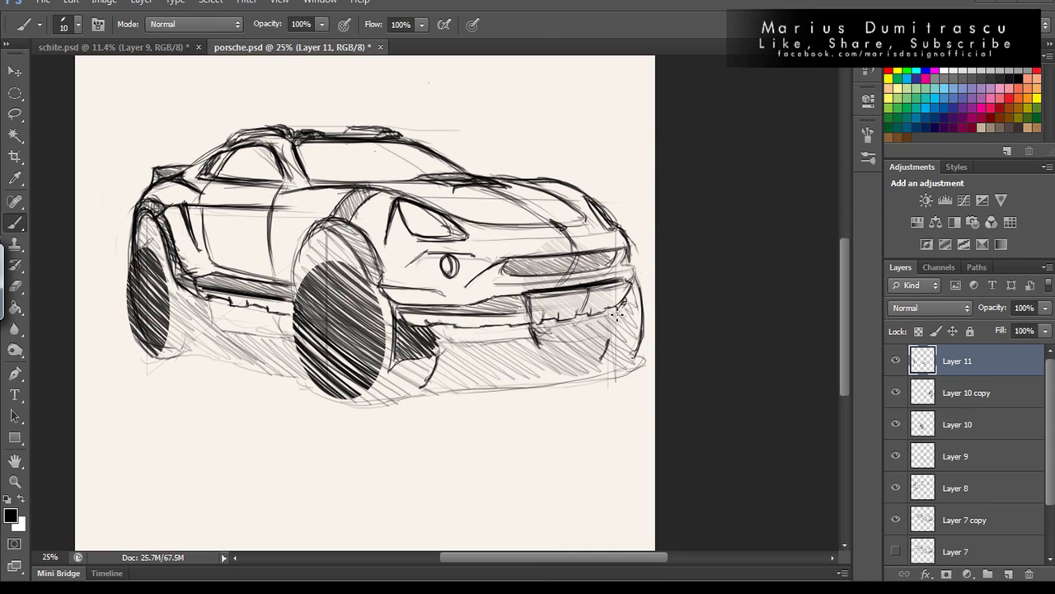
mouse_move(616, 314)
mouse_down()
mouse_move(633, 294)
mouse_move(636, 303)
mouse_move(640, 282)
mouse_up()
click(896, 392)
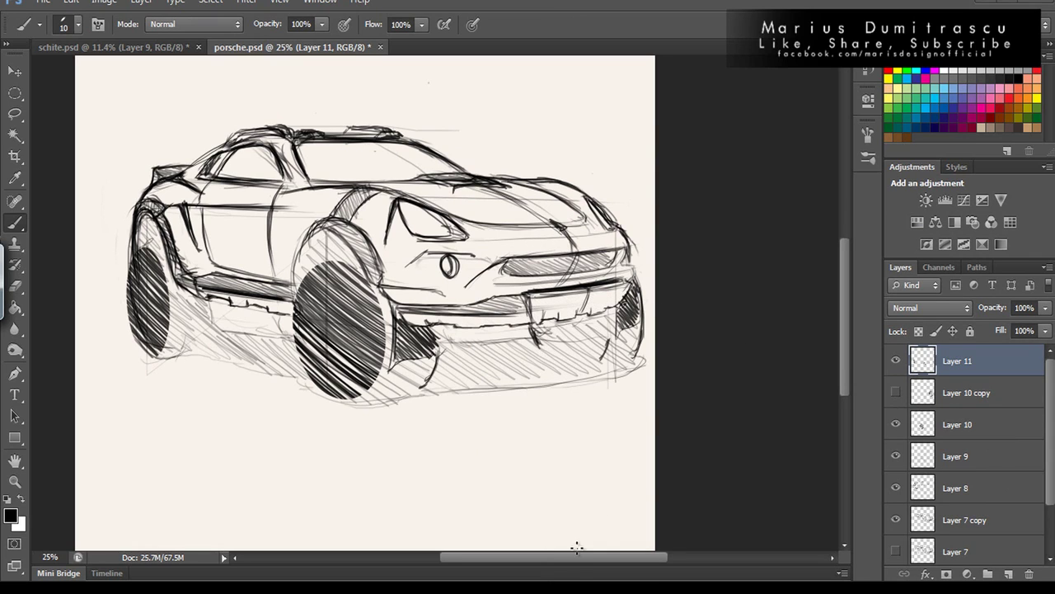
Hatch dark shading on the rear wheel arch and upper front wheel arch.
scroll(577, 548, left, 3)
mouse_move(226, 299)
mouse_down()
mouse_move(239, 338)
mouse_move(228, 326)
mouse_up()
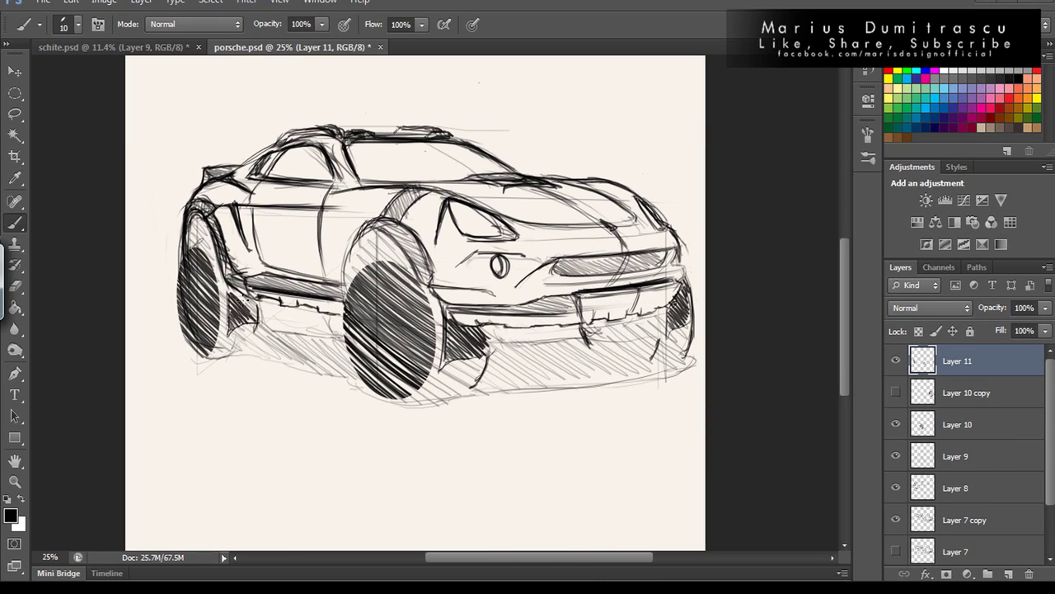
drag(257, 294, 239, 317)
mouse_move(190, 248)
mouse_down()
mouse_move(206, 221)
mouse_move(193, 236)
mouse_up()
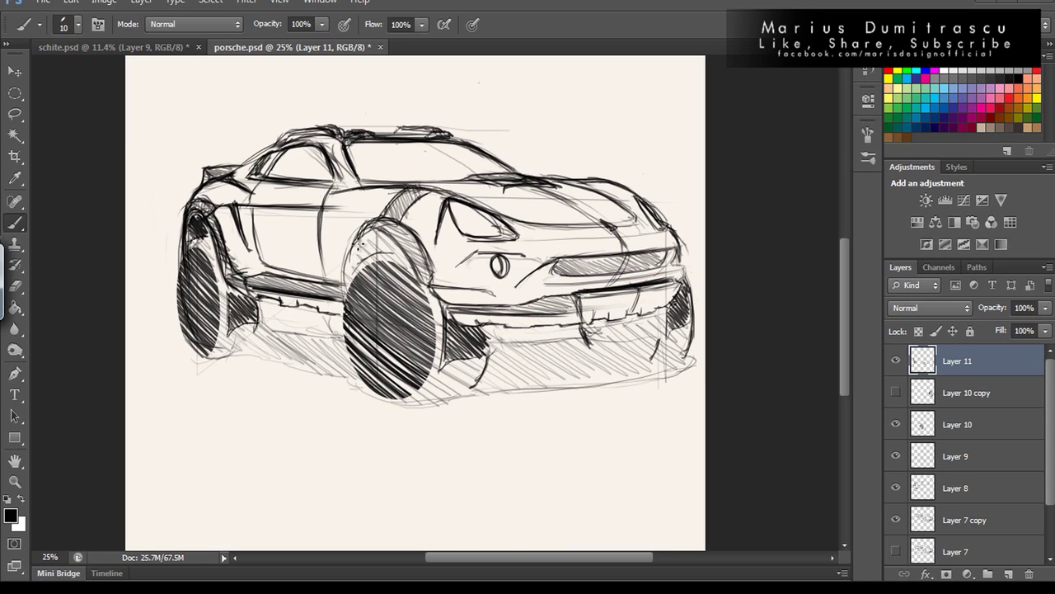
drag(359, 245, 353, 269)
drag(394, 228, 367, 252)
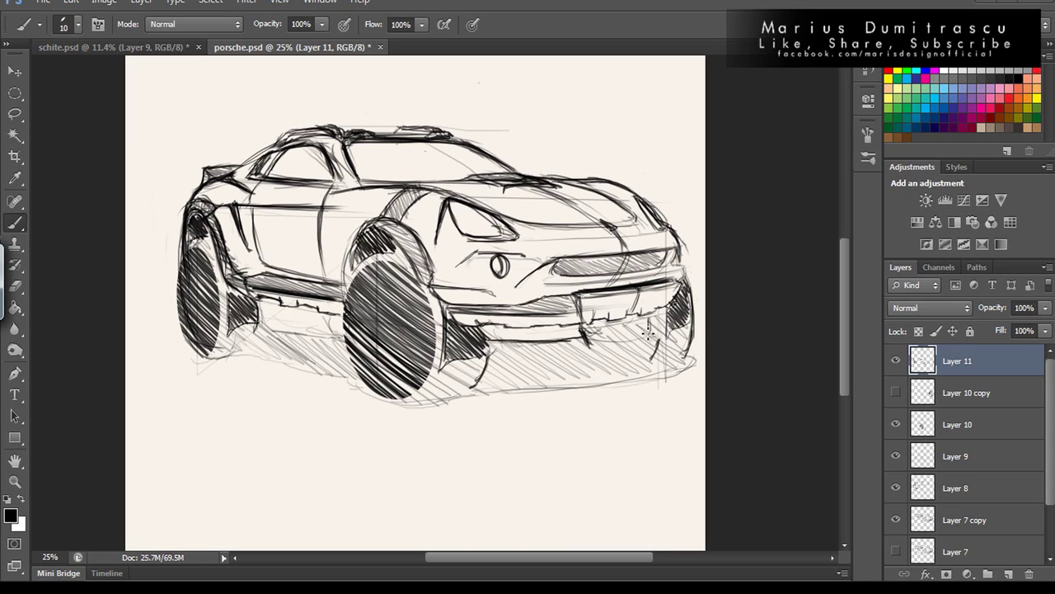
Shade under the front bumper and lower corner, draw ground lines, and strengthen the rocker line.
mouse_move(649, 332)
mouse_down()
mouse_move(598, 323)
mouse_move(624, 343)
mouse_move(643, 321)
mouse_up()
drag(689, 355, 681, 372)
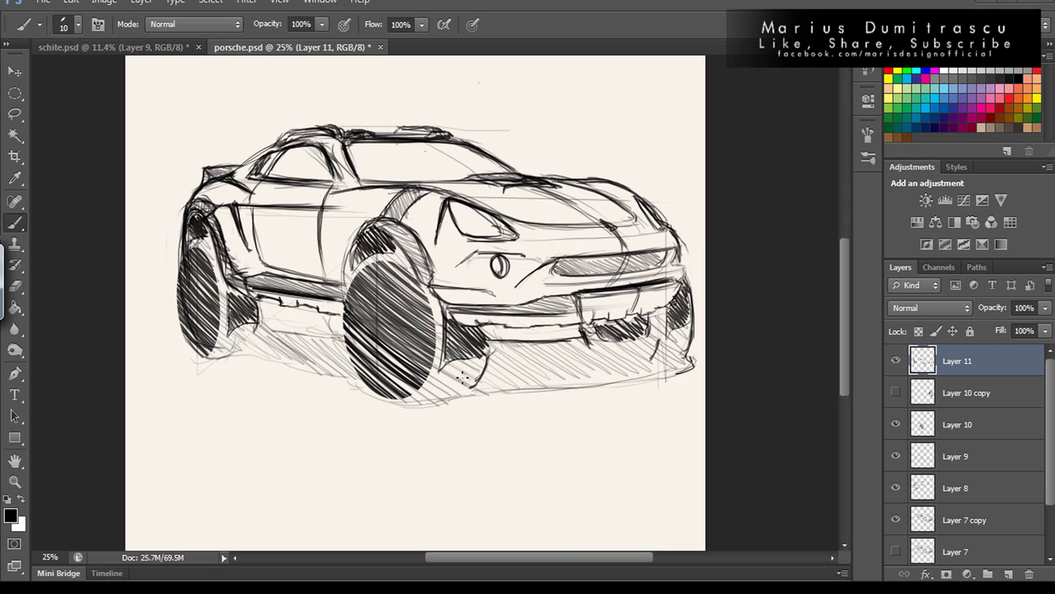
drag(388, 403, 705, 367)
drag(190, 360, 354, 376)
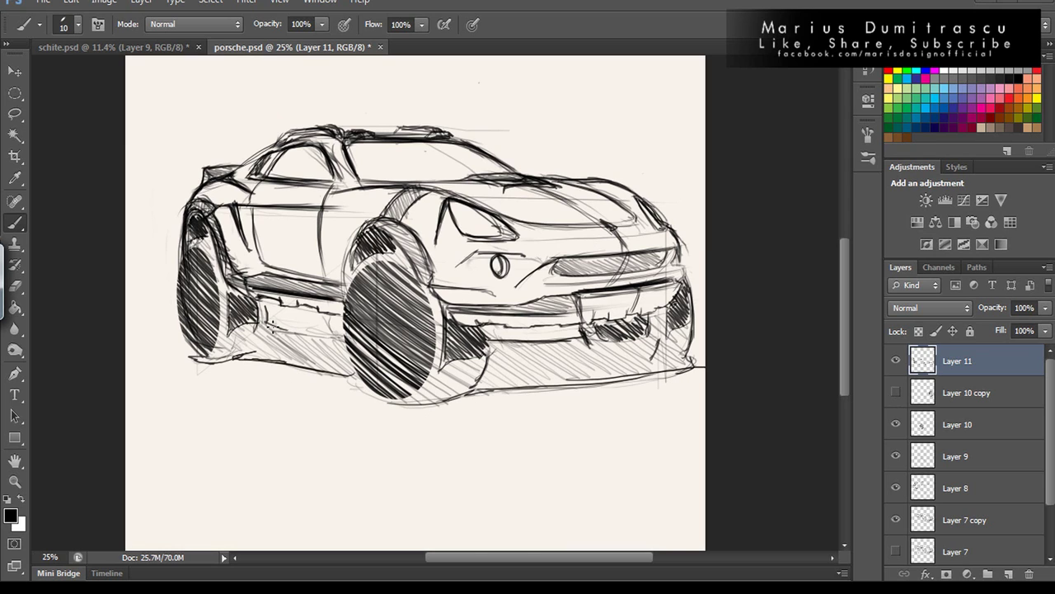
drag(267, 333, 336, 324)
Zoom out with the Zoom tool to review the finished off-road car sketch.
key(z)
alt+click(375, 343)
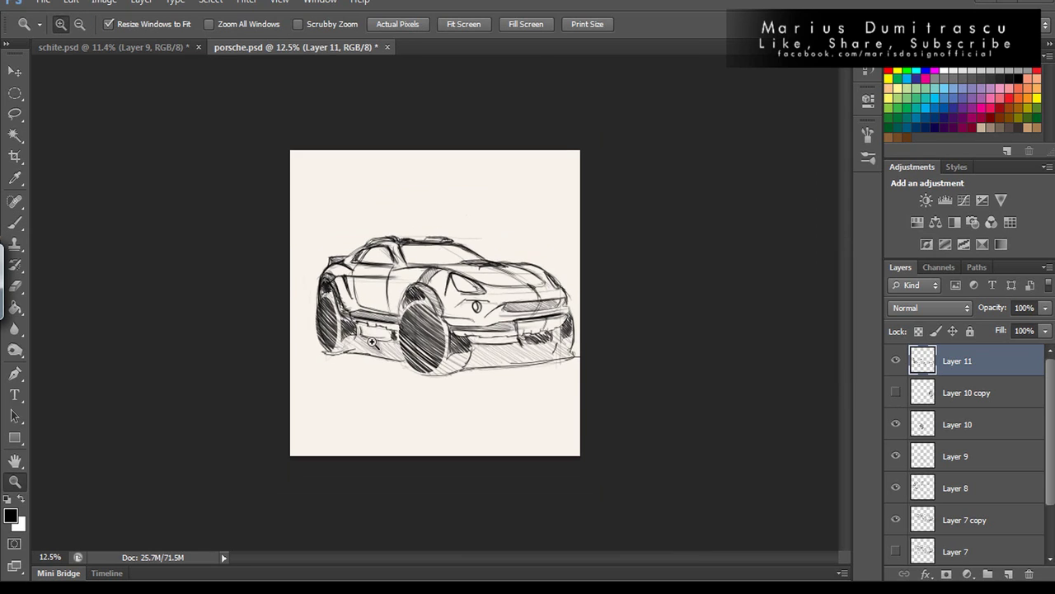
click(376, 344)
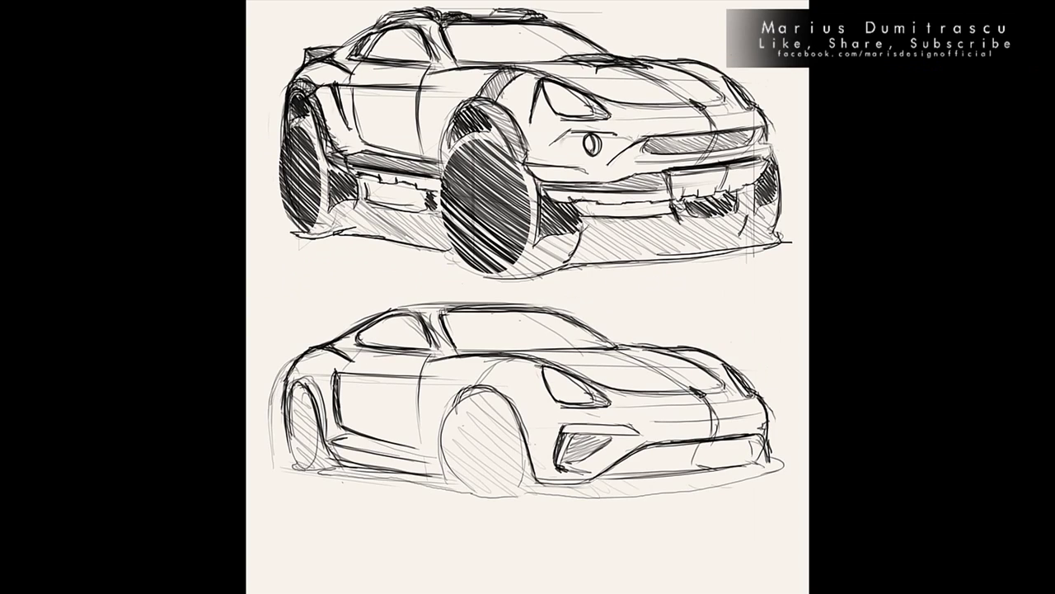